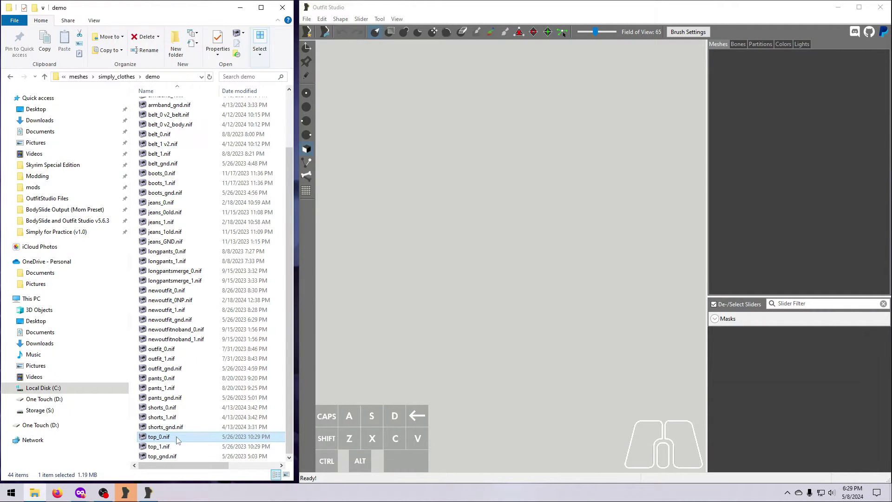
Step: Load top_0.nif from the demo folder into Outfit Studio and hide the UNP PUSHUP_0 body shape
drag(177, 439, 502, 279)
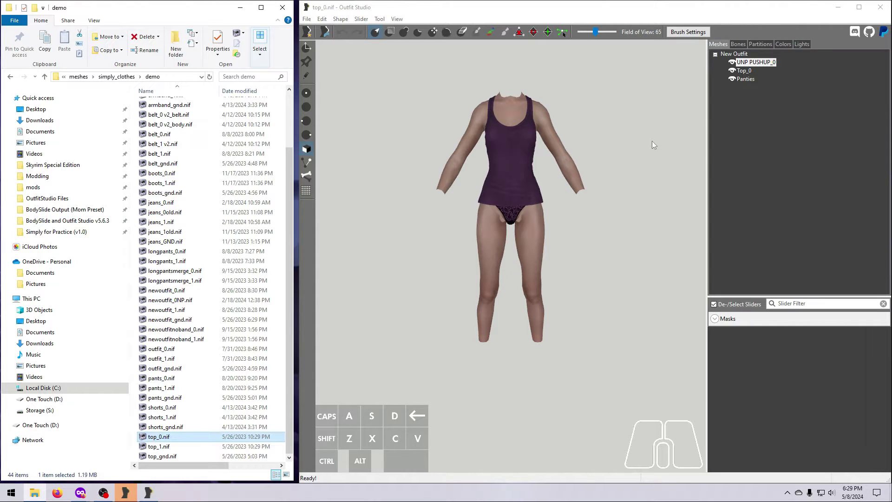
click(731, 64)
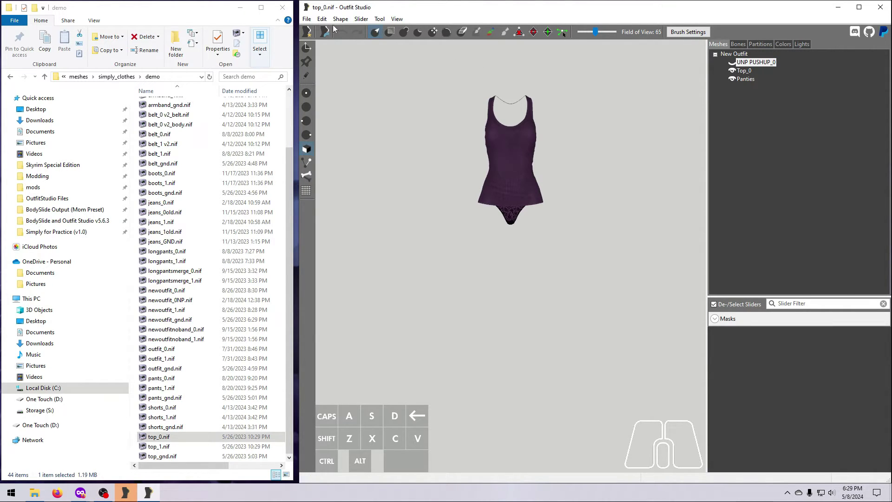
Step: Load the template "Convert: UNP Low To CBBE" as the reference
click(308, 20)
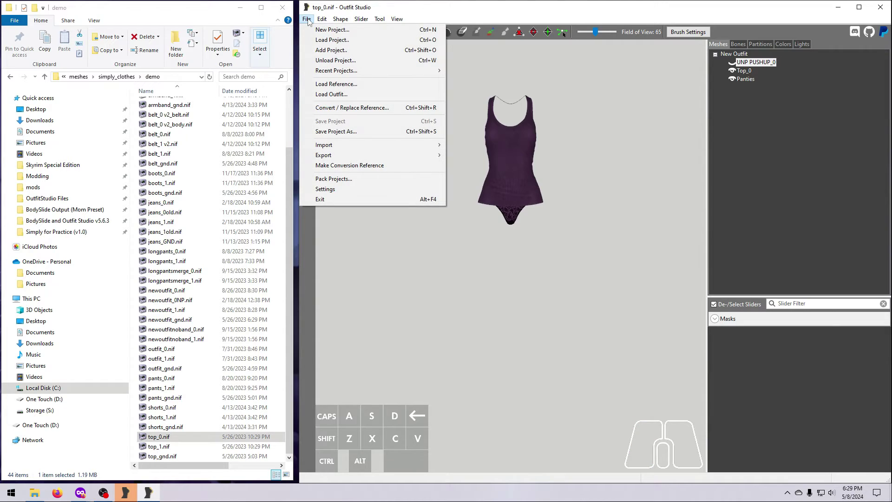
click(337, 85)
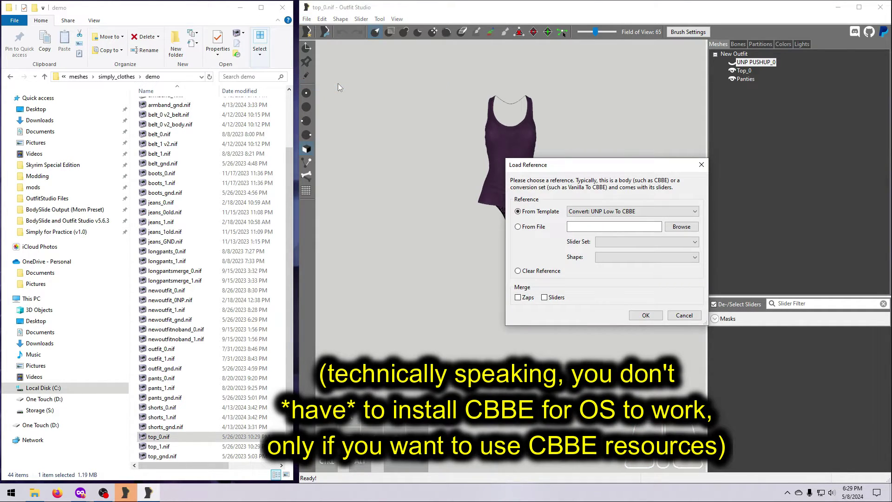
click(694, 212)
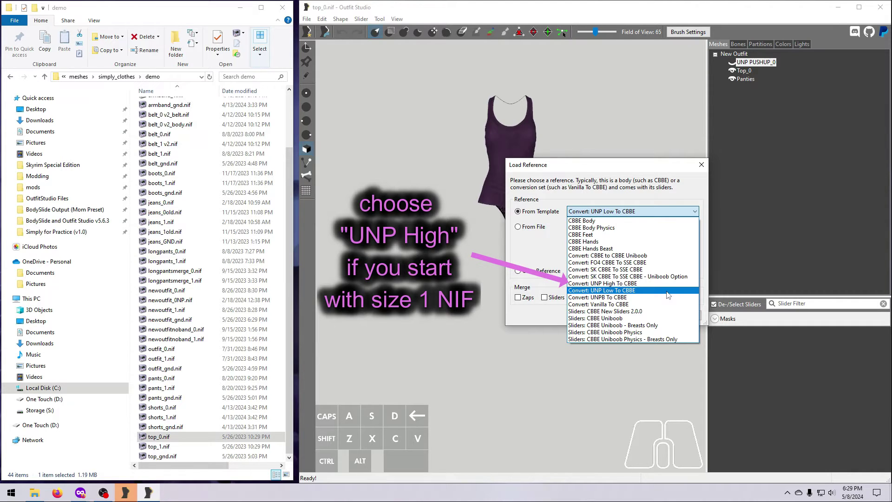
click(667, 291)
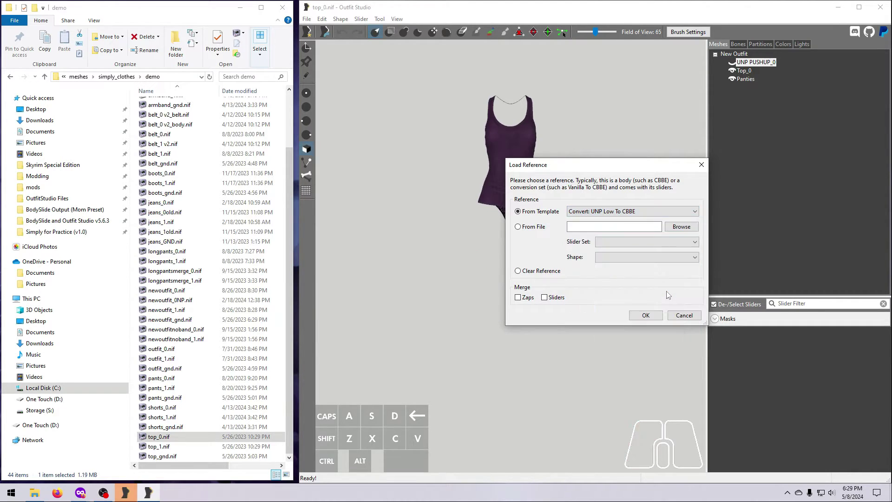
click(651, 317)
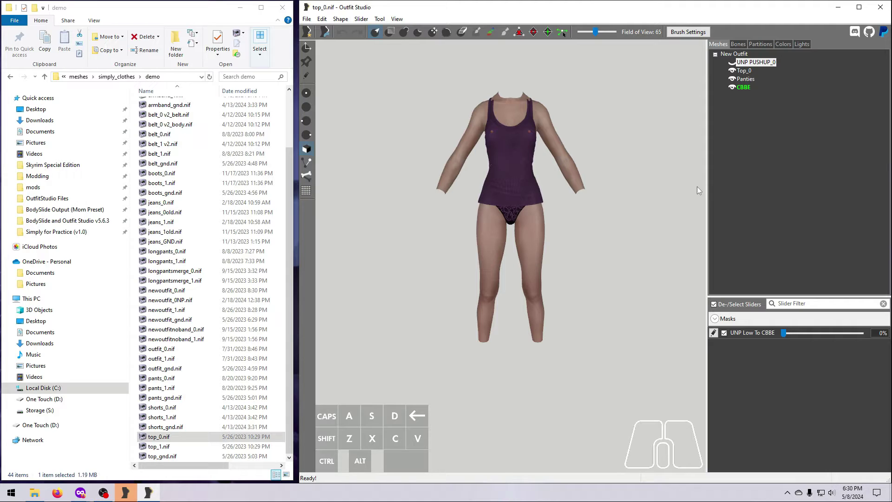
Step: Delete all bones, from NPC L Calf through NPC Spine2, from the Top_0 and Panties shapes
click(743, 71)
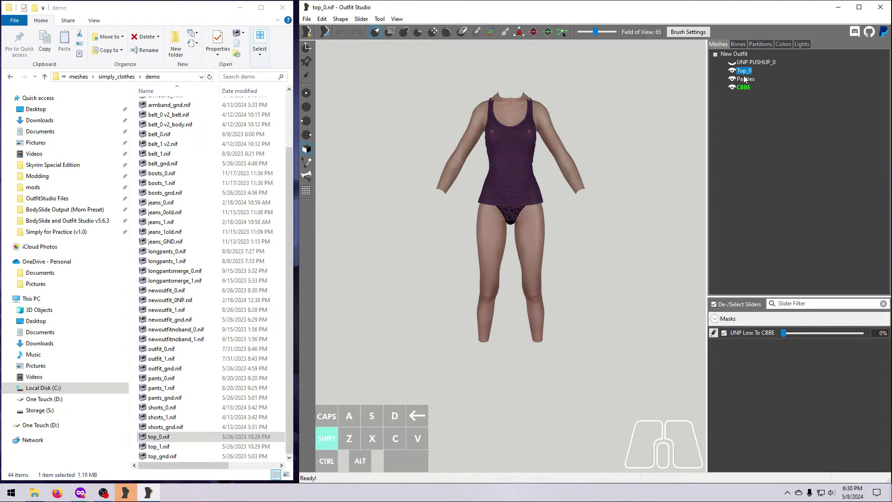
shift+click(745, 79)
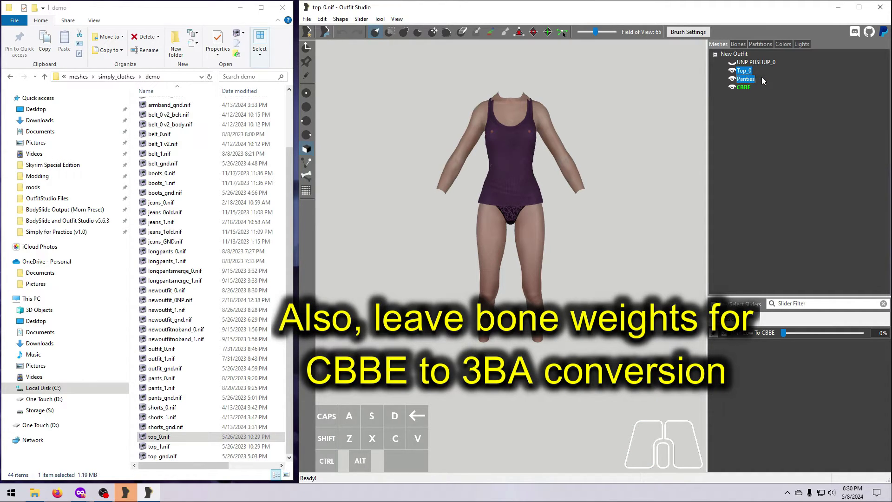
click(742, 43)
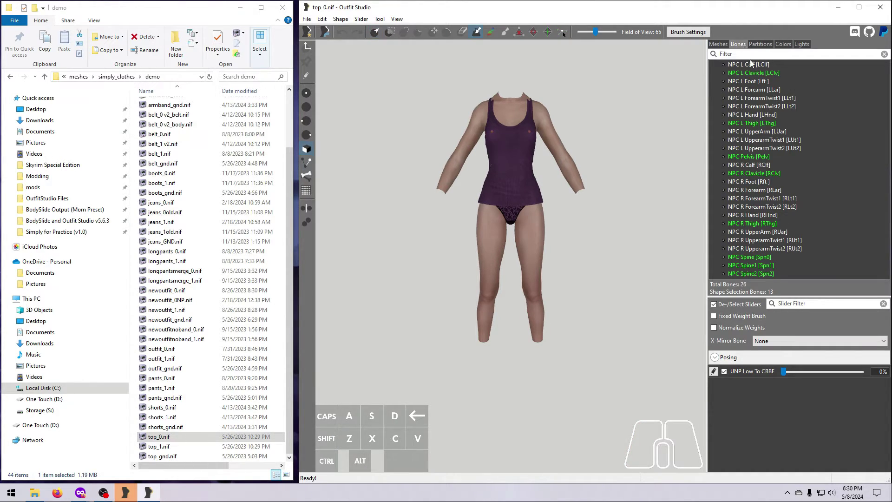
click(752, 65)
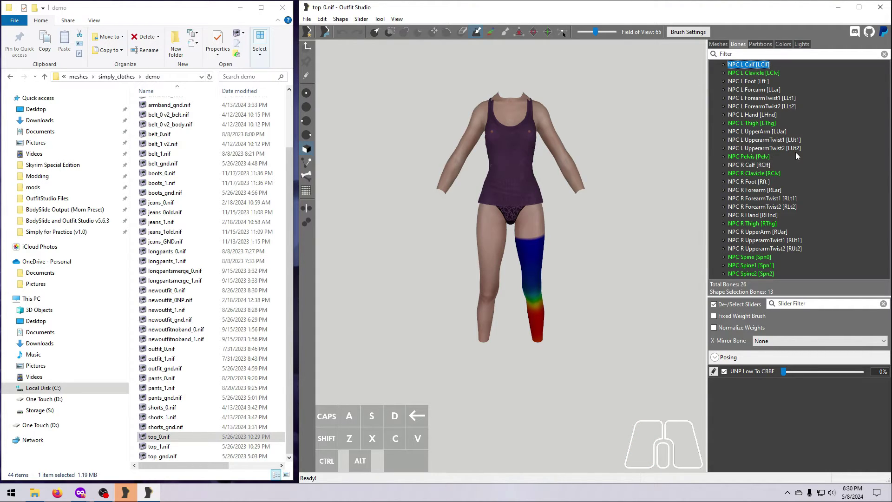
shift+click(763, 273)
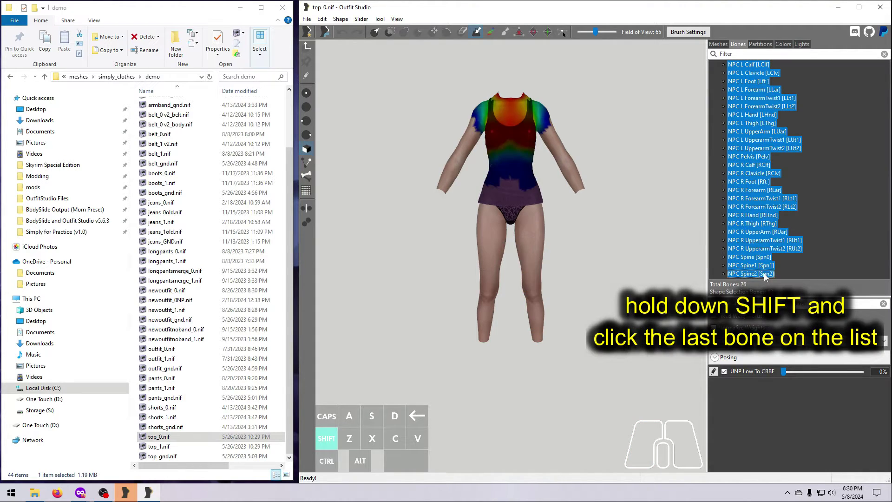
right_click(746, 106)
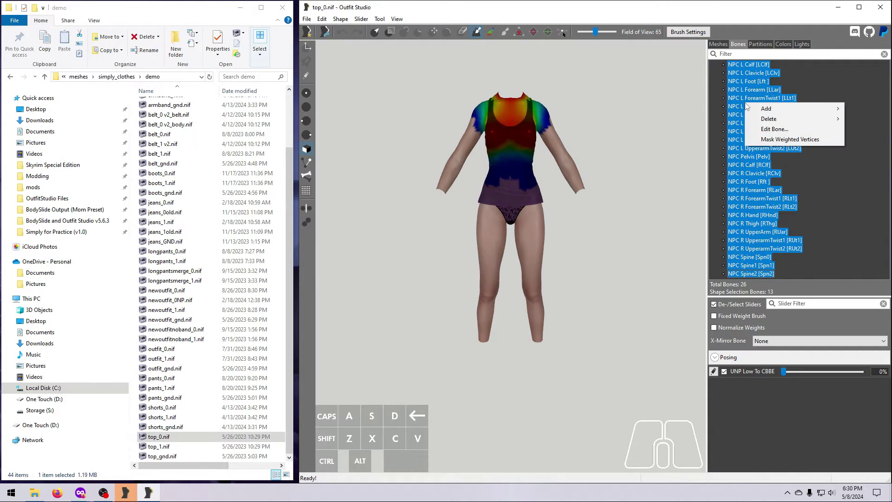
mouse_move(756, 120)
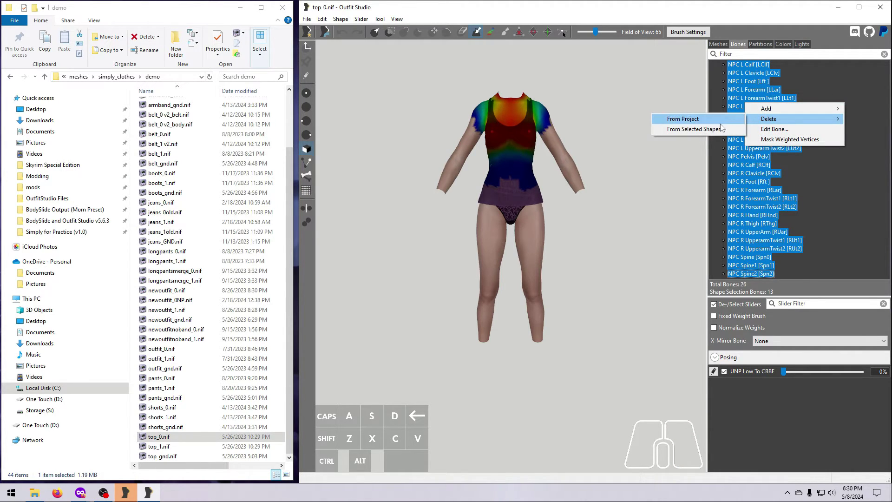
click(695, 130)
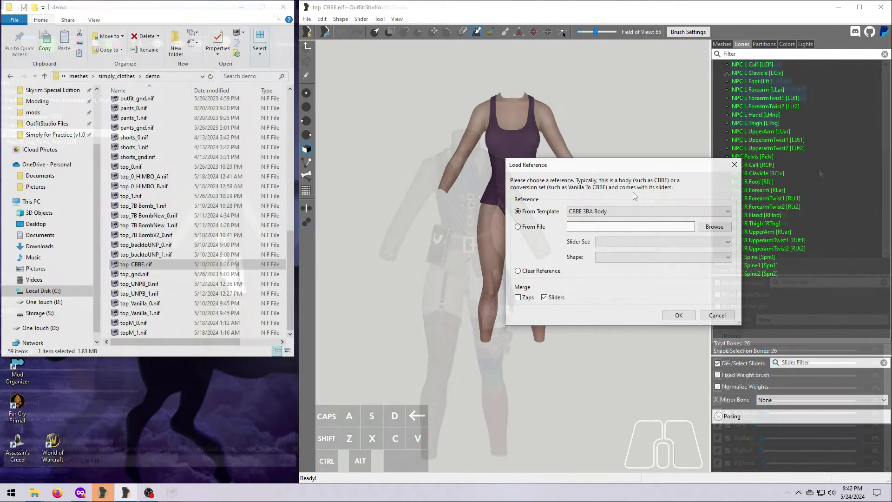
Step: Load the CBBE 3BA body as the reference for the top_CBBE.nif outfit from the templates
click(728, 211)
click(696, 286)
click(678, 315)
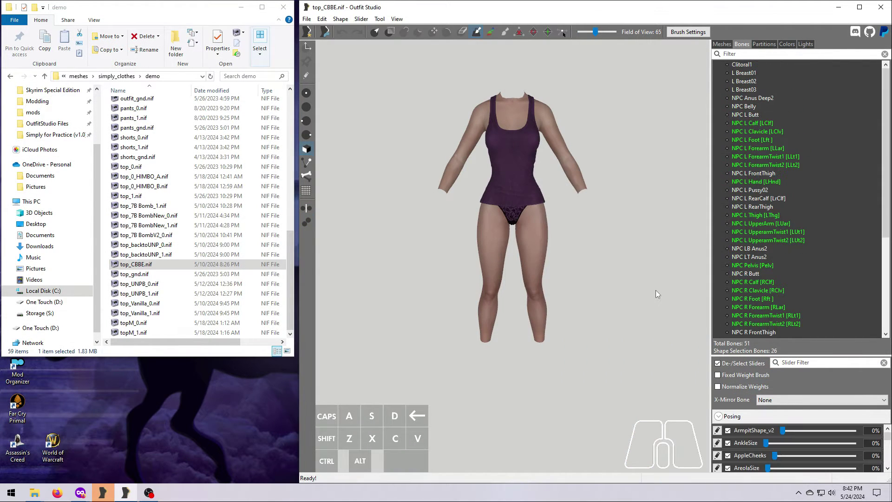
Step: Delete the two extra shapes listed beneath the 3BA body mesh
click(721, 44)
click(753, 96)
right_click(742, 98)
click(767, 344)
click(671, 255)
right_click(766, 96)
click(776, 344)
click(670, 257)
Step: Select all bones that the 3BA body adds, including the breast, belly, butt, FrontThigh, RearThigh and RearCalf bones, down to VaginaB1
click(742, 45)
click(741, 64)
ctrl+click(744, 72)
ctrl+click(744, 82)
ctrl+click(744, 90)
ctrl+click(744, 98)
ctrl+click(746, 106)
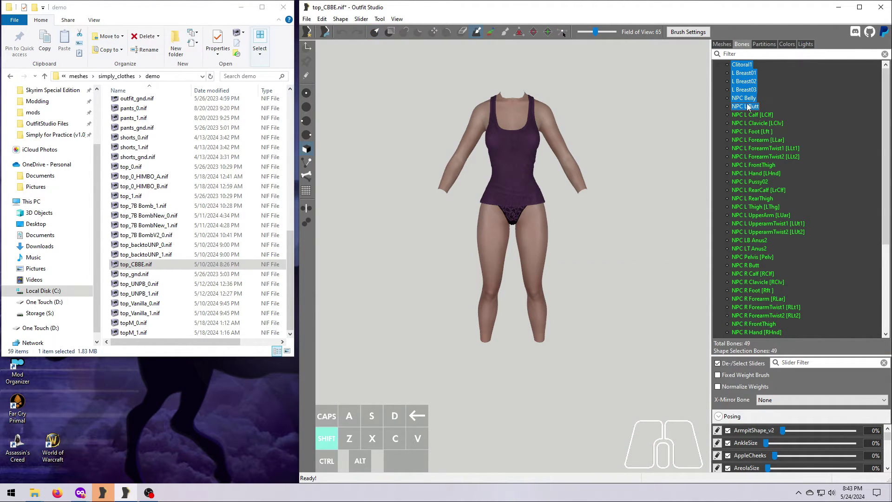
ctrl+click(769, 165)
ctrl+click(748, 182)
ctrl+click(762, 190)
ctrl+click(757, 198)
ctrl+click(753, 240)
ctrl+click(755, 249)
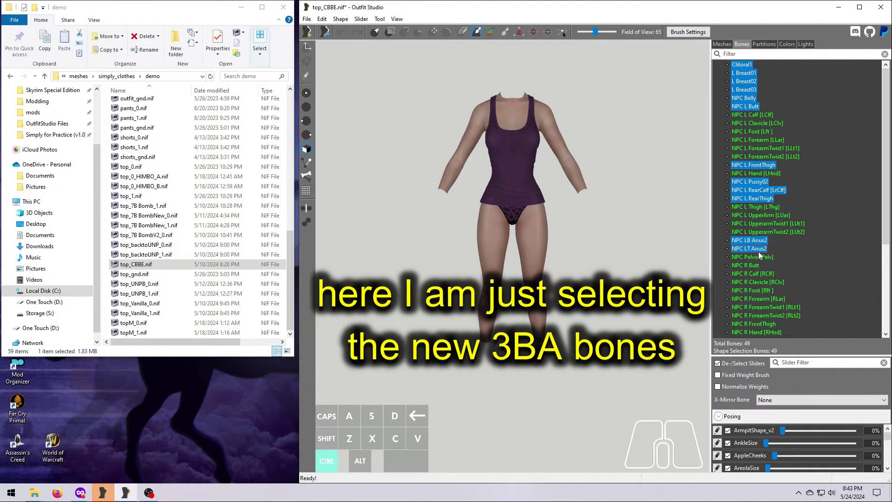
scroll(790, 284, down, 4)
ctrl+click(753, 223)
ctrl+click(750, 240)
ctrl+click(758, 248)
ctrl+click(755, 256)
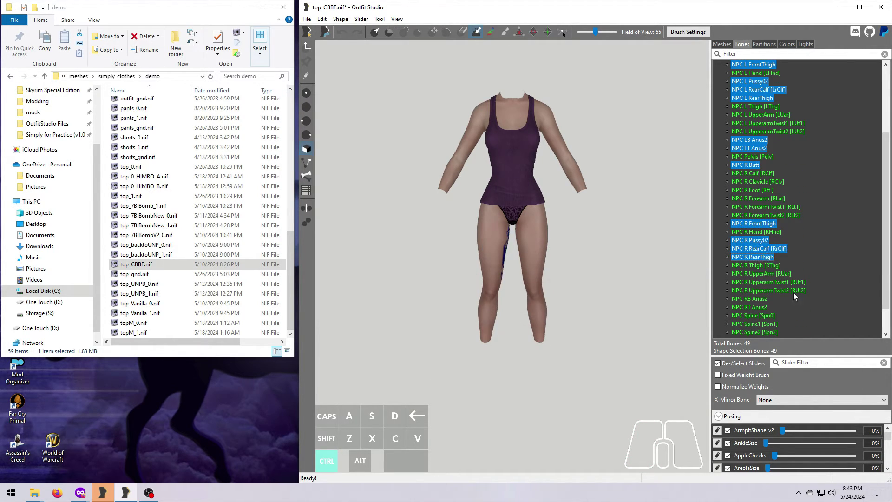
scroll(801, 300, down, 2)
ctrl+click(750, 265)
ctrl+click(750, 273)
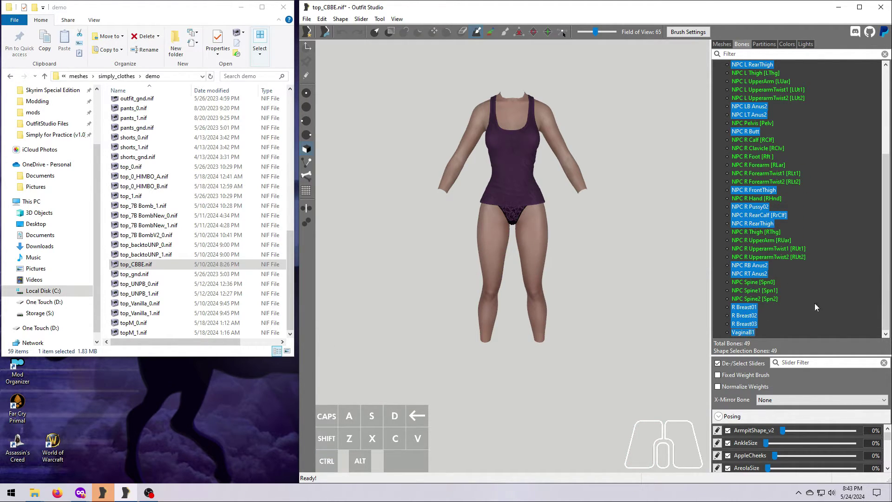
Step: Copy the selected bone weights from the 3BA reference to the Top and Panties shapes
scroll(833, 278, up, 2)
click(721, 43)
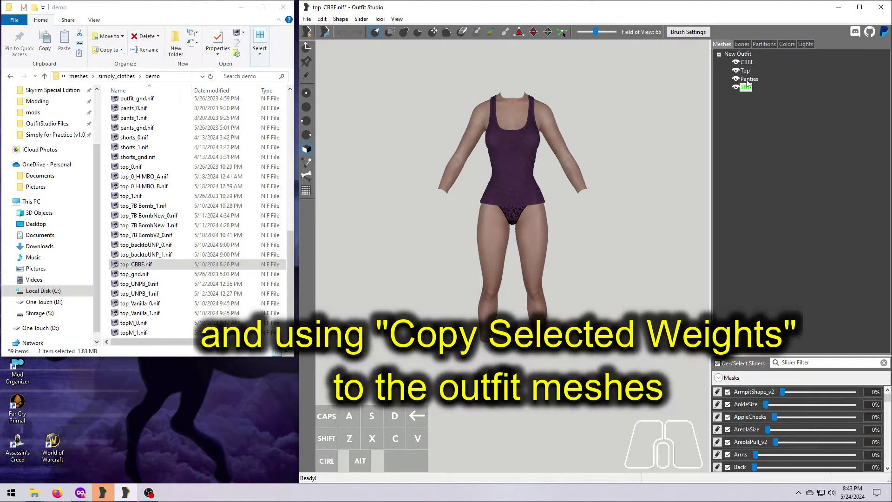
shift+click(746, 71)
right_click(746, 71)
click(771, 229)
click(690, 285)
Step: Inspect the copied weights on the outfit for the L Breast02, NPC L Butt and NPC R Butt bones
click(747, 73)
click(742, 44)
click(721, 44)
click(742, 44)
click(746, 80)
click(745, 106)
right_drag(557, 269, 453, 271)
click(745, 265)
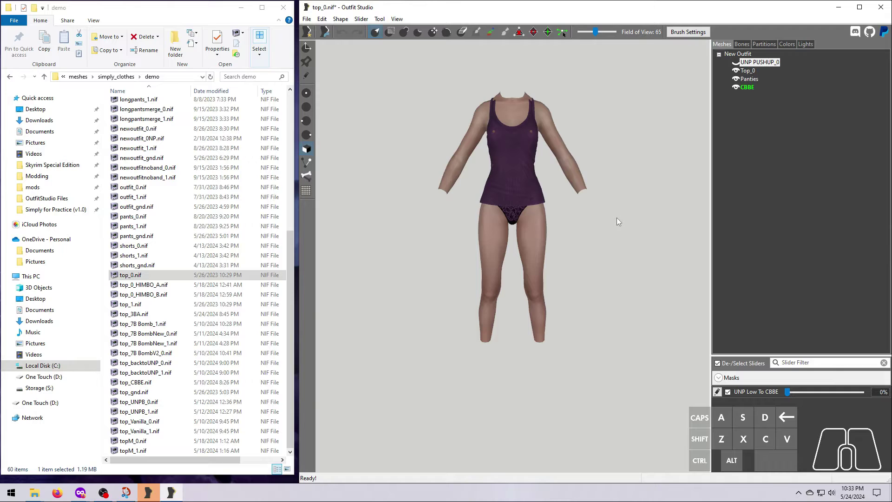
Step: Conform all shapes of the top_0.nif outfit to the reference slider using the default conforming values
right_drag(616, 217, 591, 314)
mouse_move(787, 394)
mouse_down()
mouse_move(863, 398)
mouse_move(786, 396)
mouse_up()
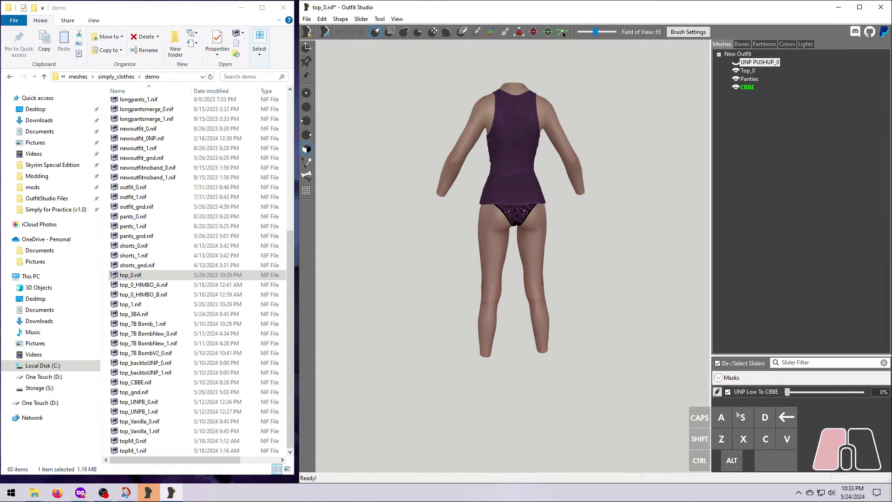
right_drag(533, 319, 659, 309)
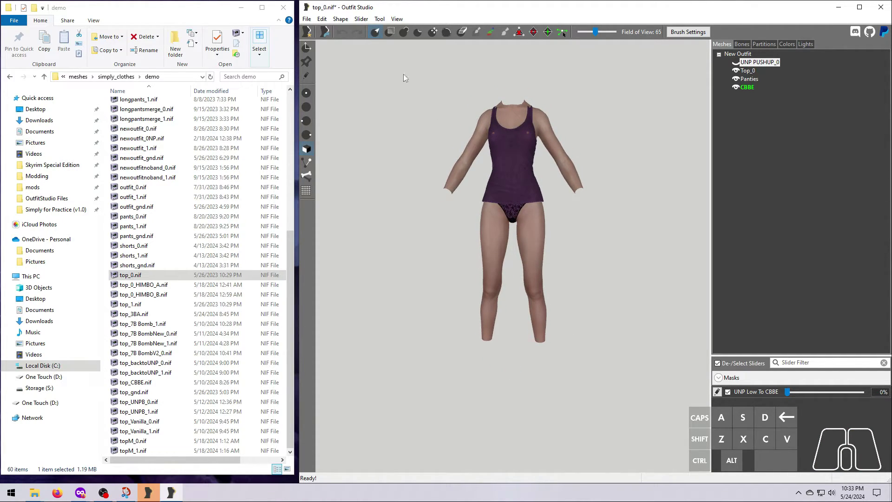
click(361, 19)
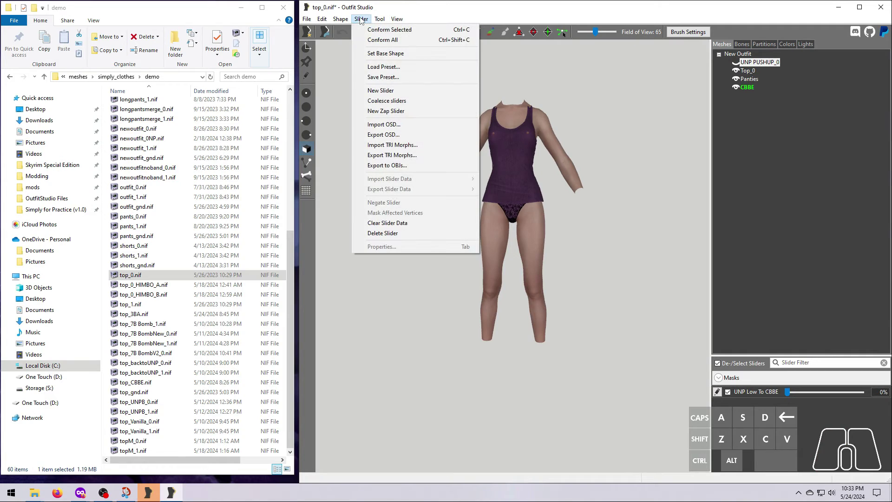
click(379, 40)
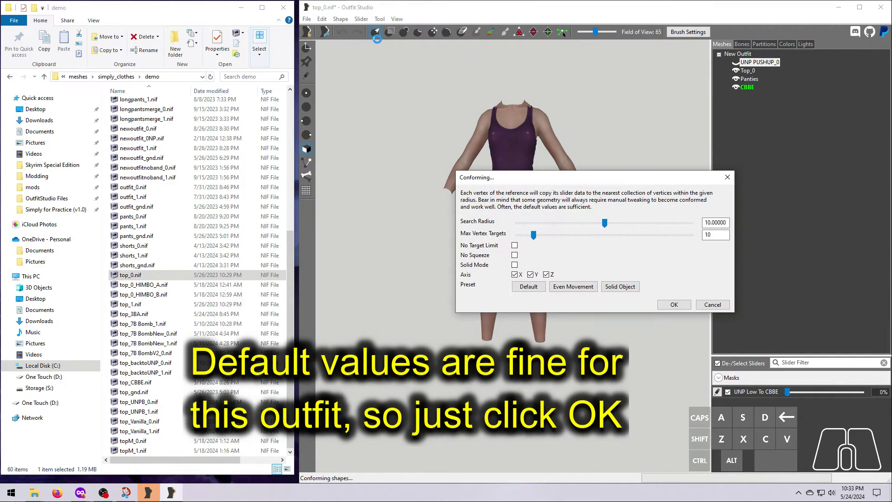
click(674, 305)
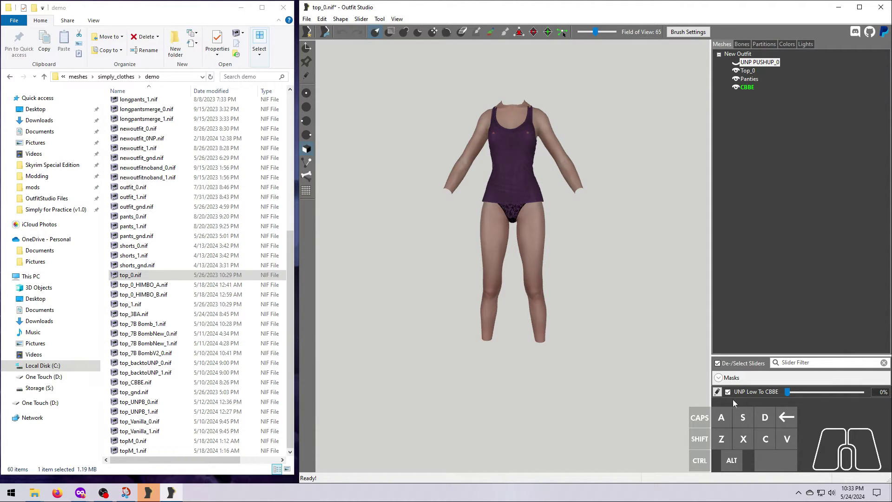
Step: Turn on edit mode for the UNP Low To CBBE slider
click(783, 391)
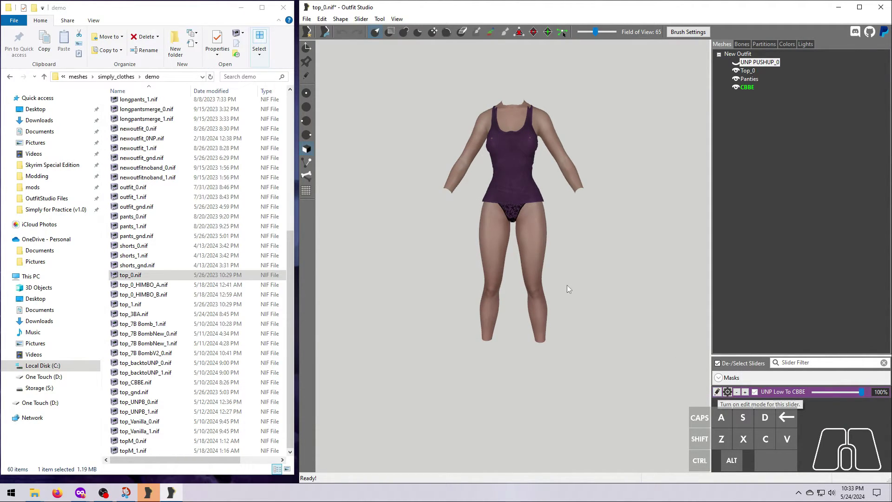
middle_drag(567, 286, 564, 352)
scroll(556, 303, up, 2)
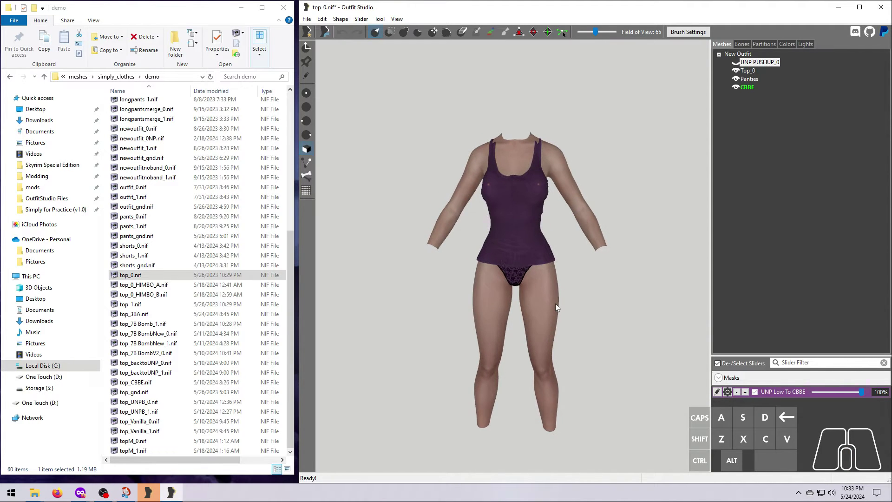
scroll(555, 303, up, 3)
middle_drag(526, 274, 523, 328)
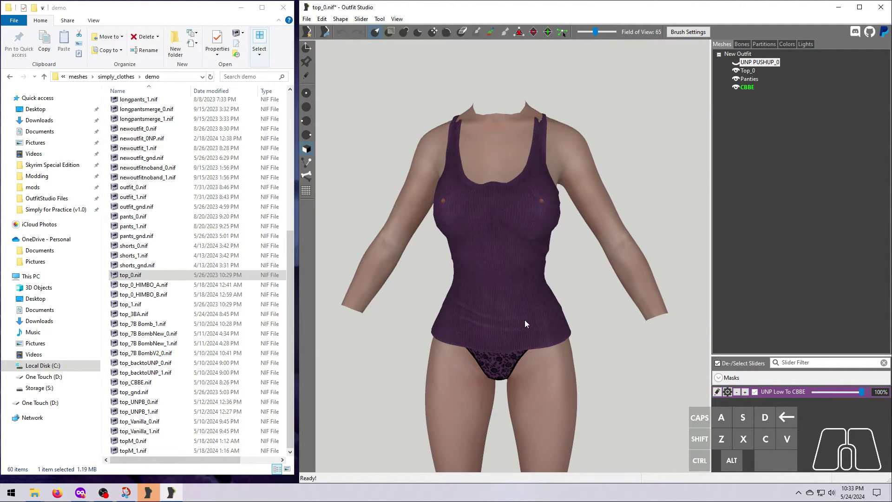
Step: Erase the slider's distortion along the centre of Top_0's front neckline with the Undiff brush
click(462, 32)
click(306, 75)
click(747, 70)
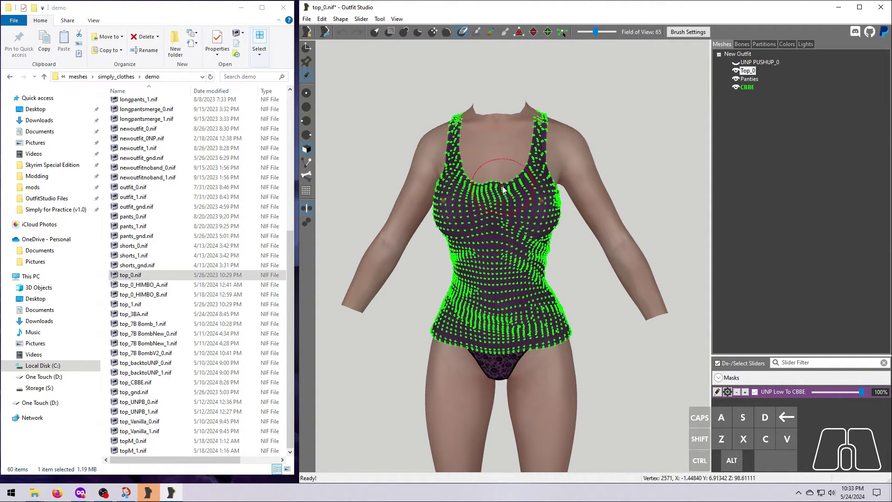
mouse_move(503, 186)
mouse_down()
mouse_move(487, 192)
mouse_move(522, 172)
mouse_move(484, 176)
mouse_move(478, 186)
mouse_move(532, 173)
mouse_up()
drag(511, 157, 529, 171)
click(306, 76)
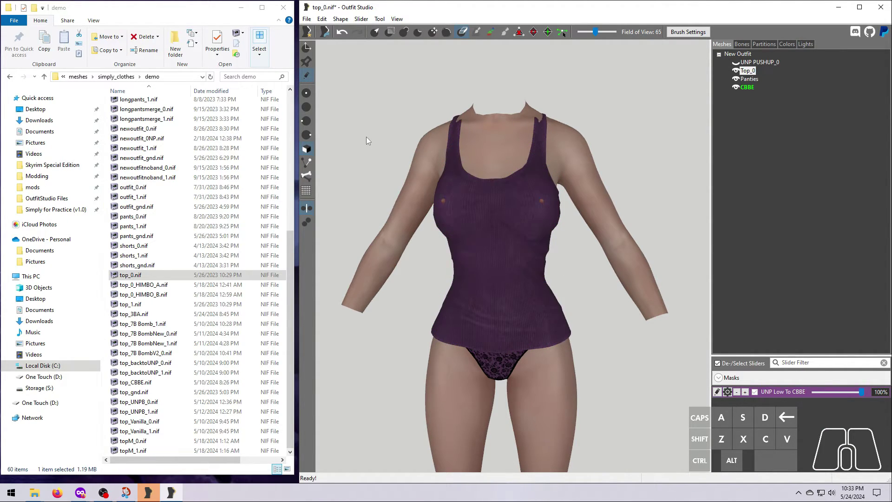
Step: Turn off edit mode for the UNP Low To CBBE slider and set the slider to 100%
scroll(422, 191, down, 1)
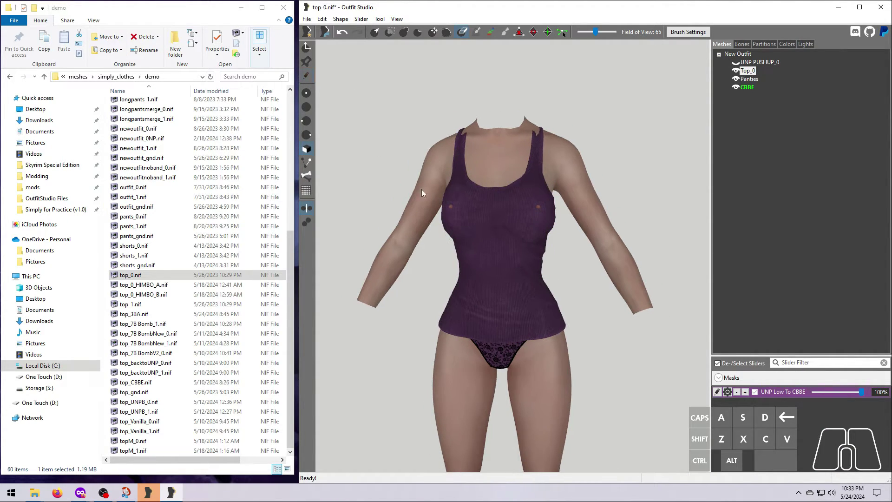
click(717, 392)
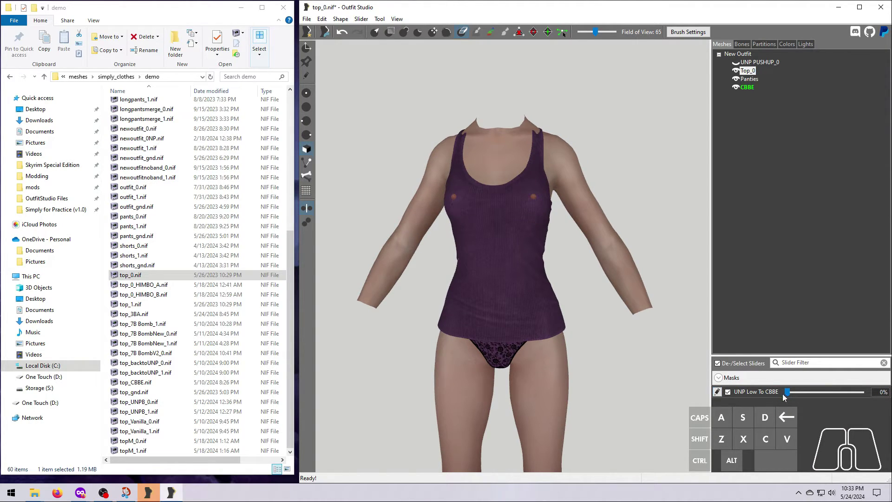
drag(786, 393, 862, 393)
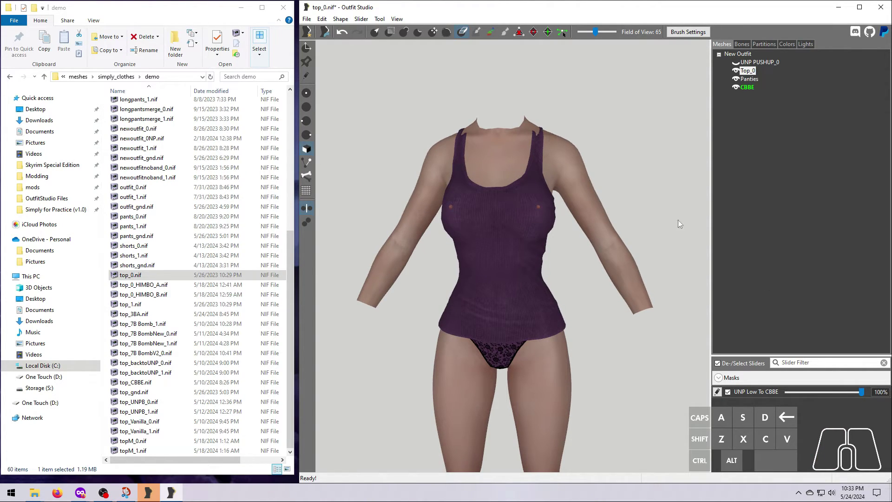
Step: Set the outfit's current slider-adjusted shape as its base shape
click(361, 19)
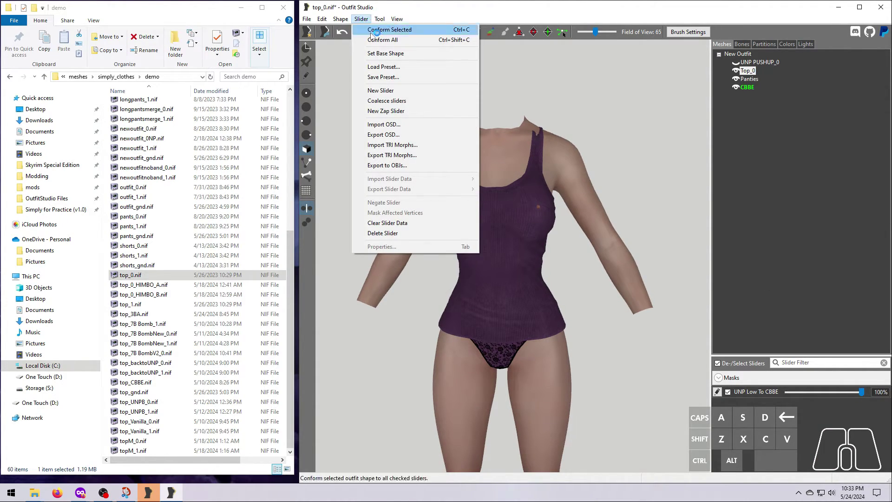
click(412, 55)
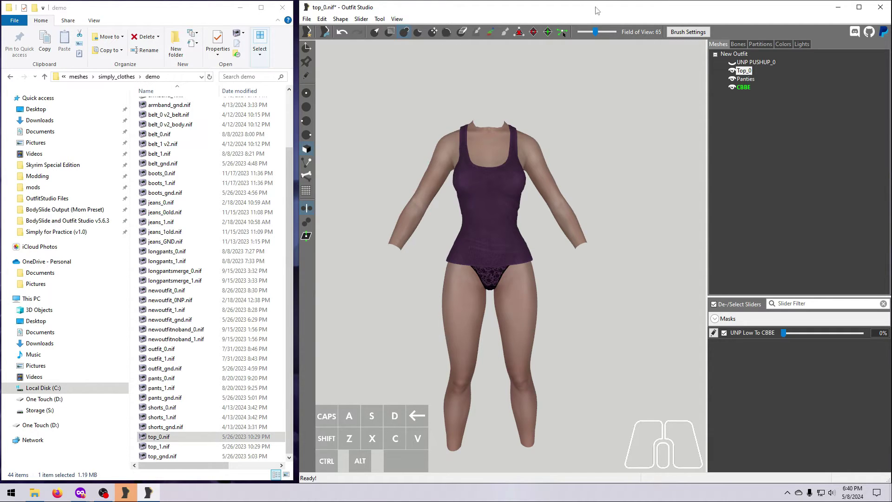
Step: Delete the CBBE conversion reference shape from the project and confirm the deletion
click(743, 87)
right_click(743, 90)
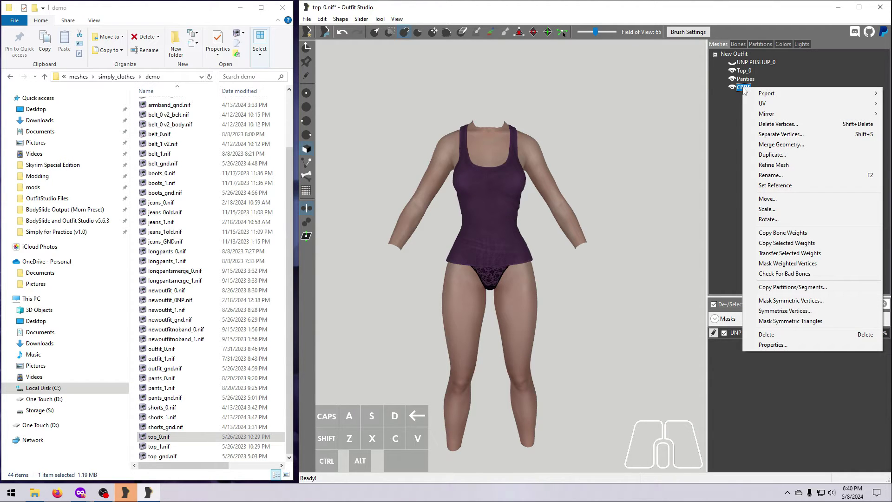
click(788, 334)
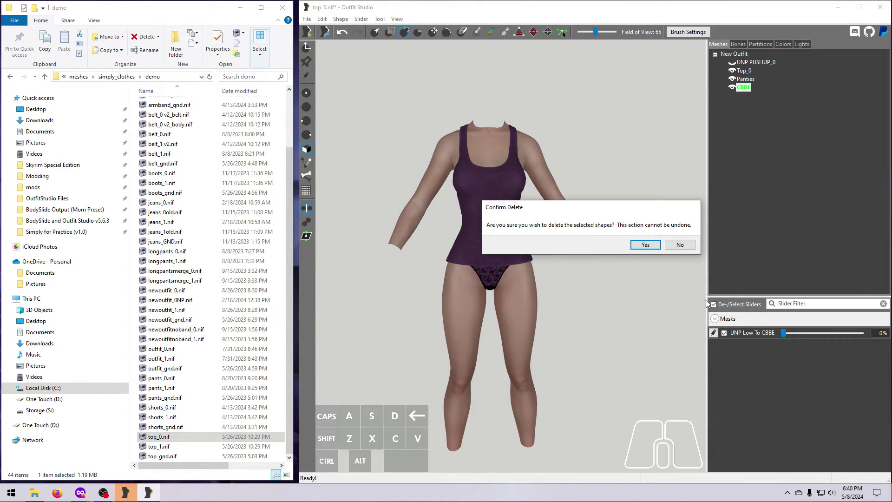
click(648, 248)
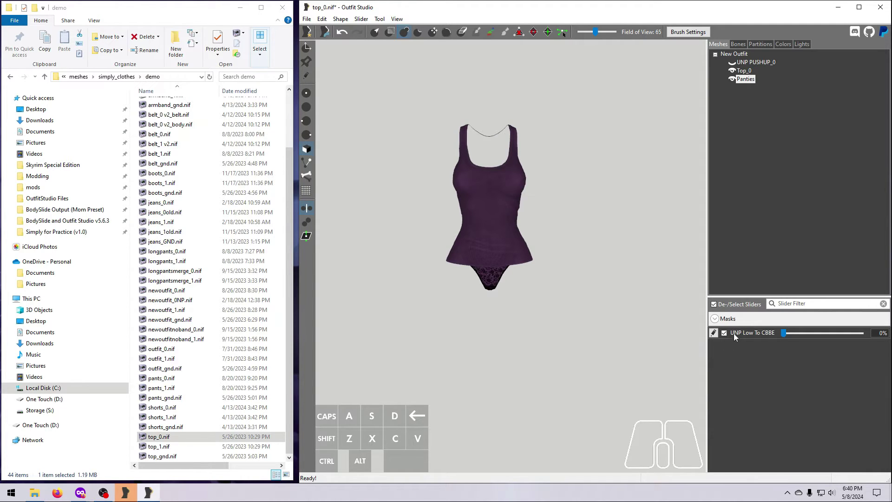
Step: Delete the remaining UNP Low To CBBE slider from the project
click(361, 19)
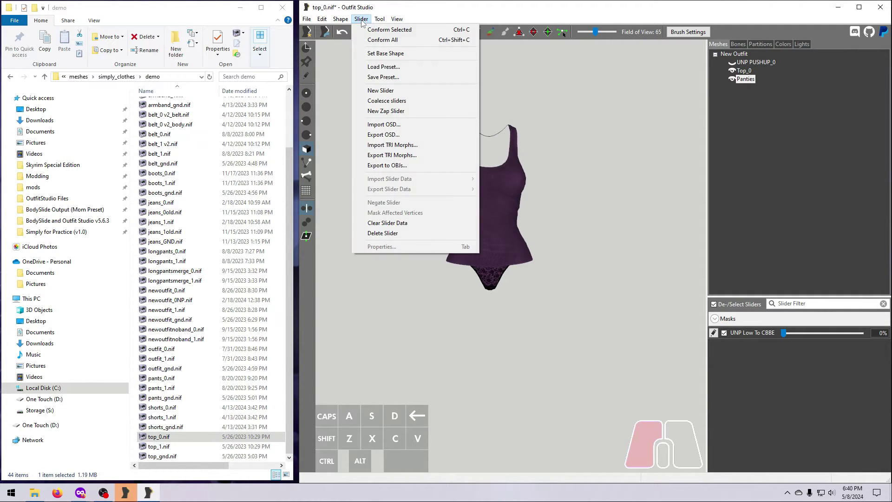
click(397, 234)
click(622, 251)
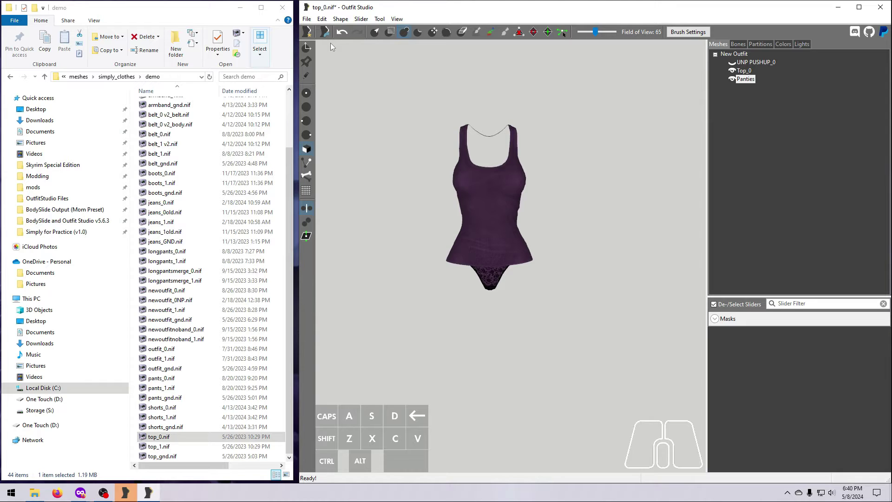
Step: Load the CBBE Body template as the new reference without merging sliders or zaps
click(307, 19)
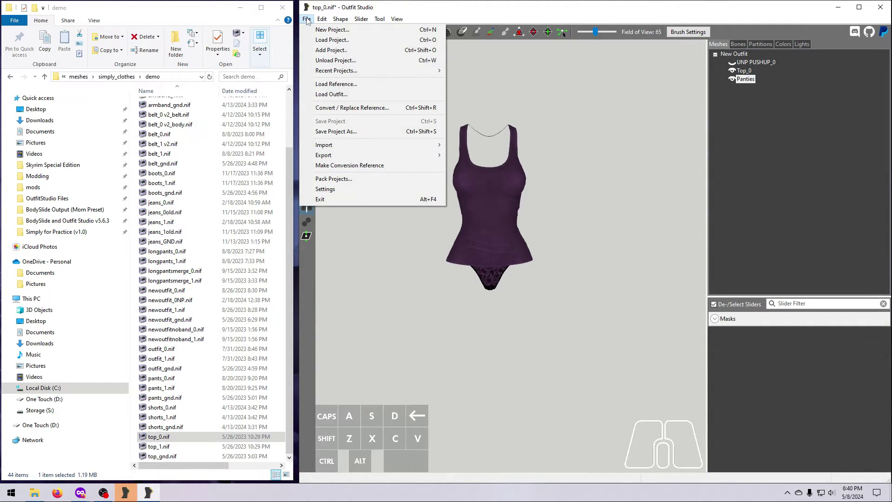
click(336, 84)
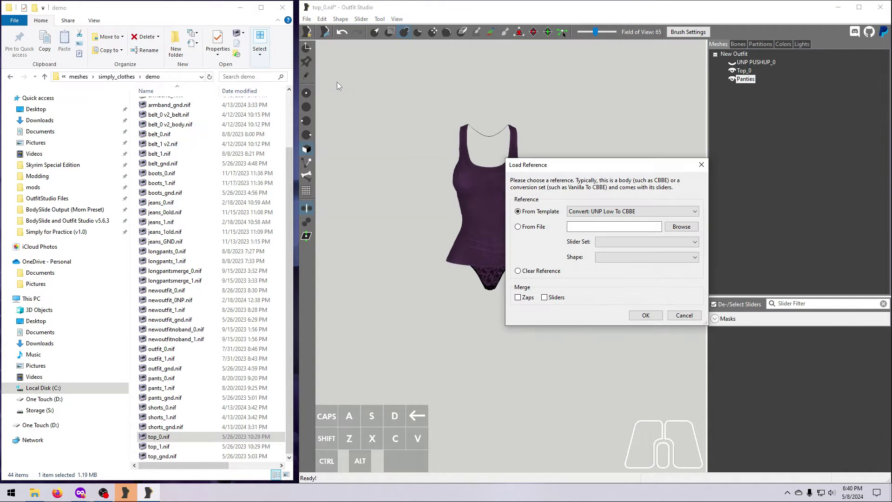
click(613, 212)
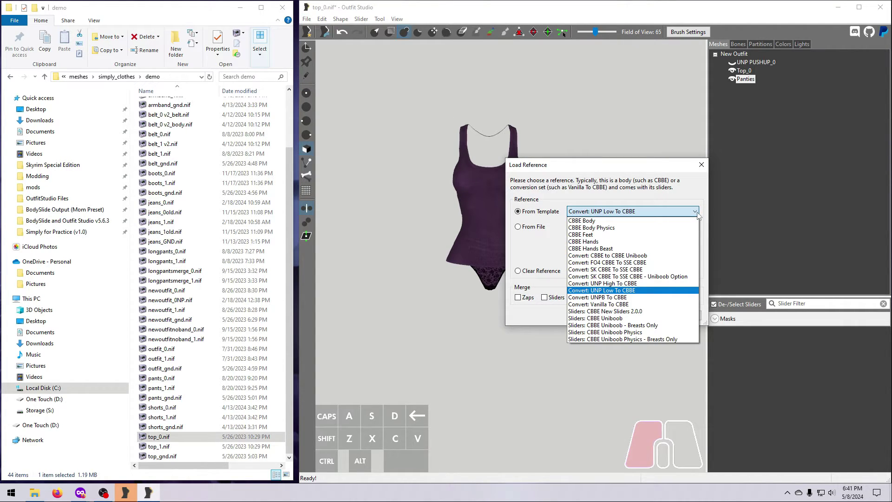
click(589, 221)
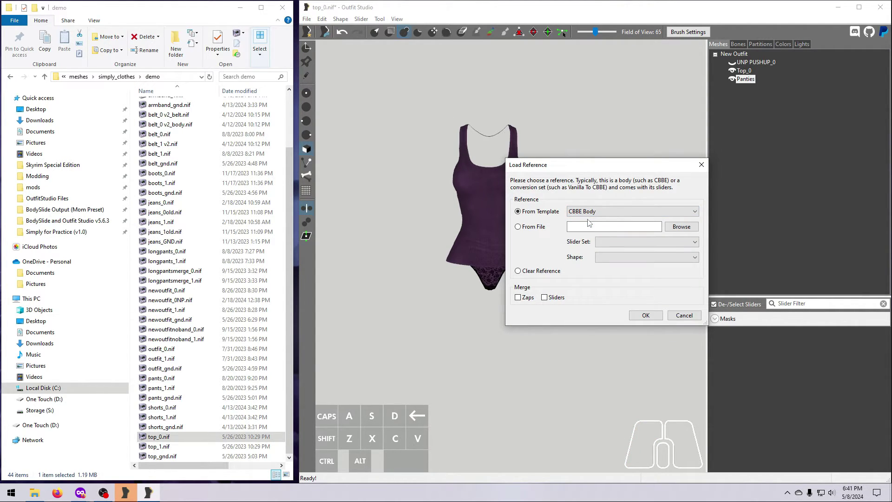
click(643, 315)
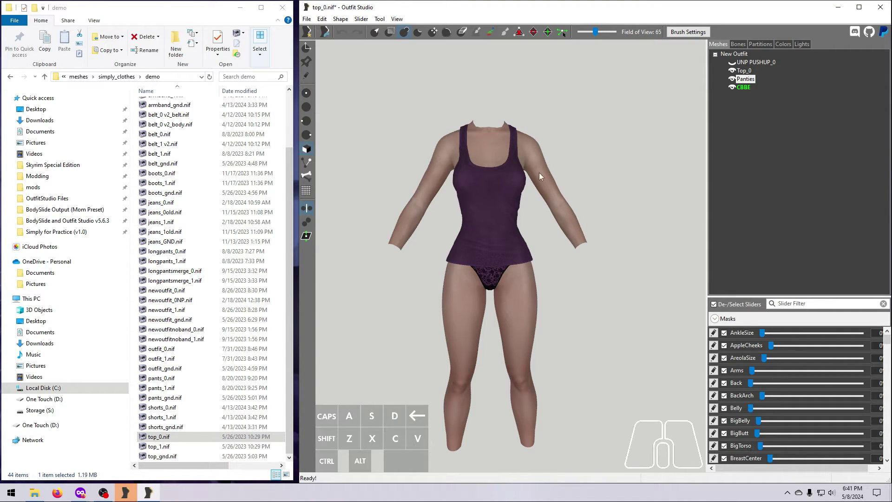
Step: Delete all the sliders that came with the CBBE Body reference and confirm the deletion
click(361, 19)
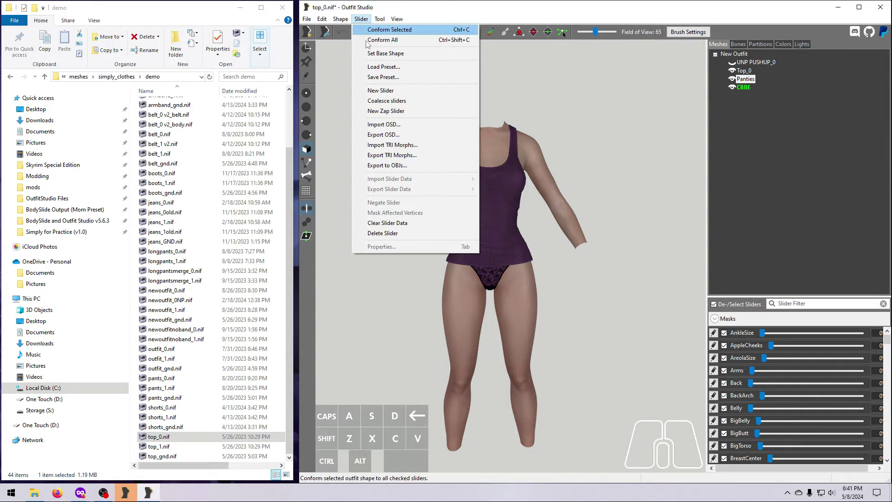
click(382, 233)
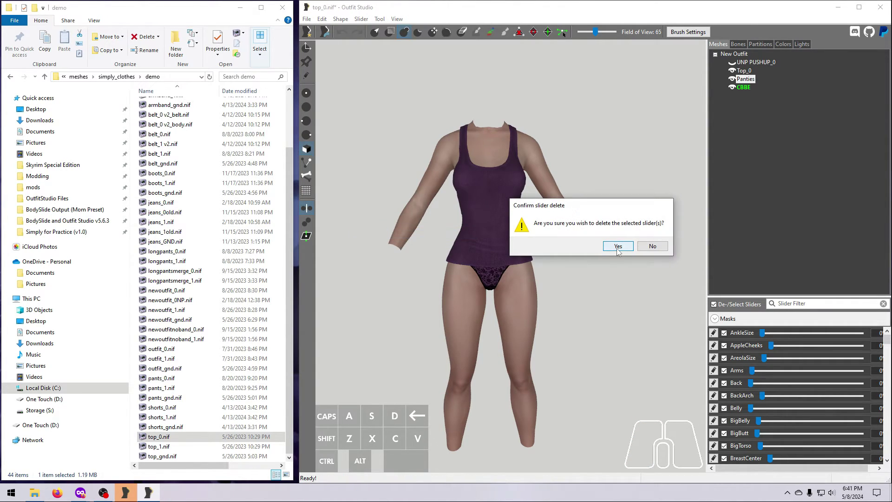
click(617, 247)
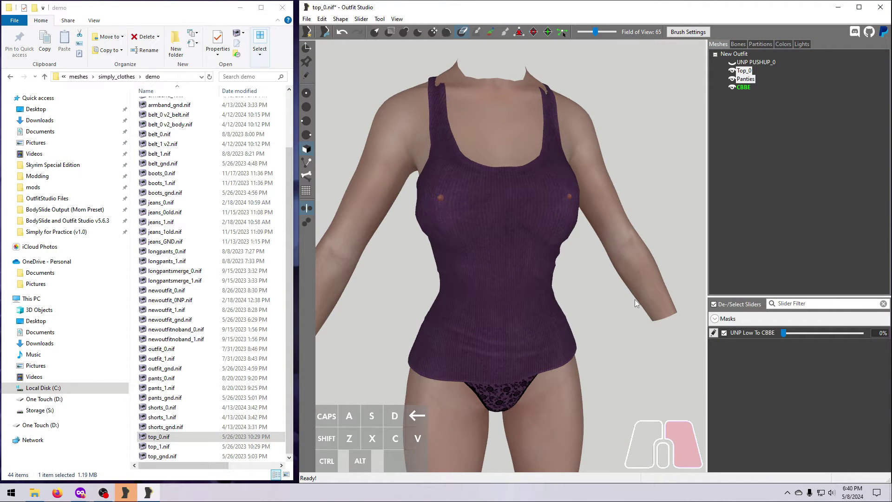
Step: Reshape Top_0 around the chest and neckline with the Move and Smooth brushes to cover the body poking through
right_drag(635, 299, 460, 172)
key(s)
scroll(497, 185, up, 2)
scroll(572, 243, up, 2)
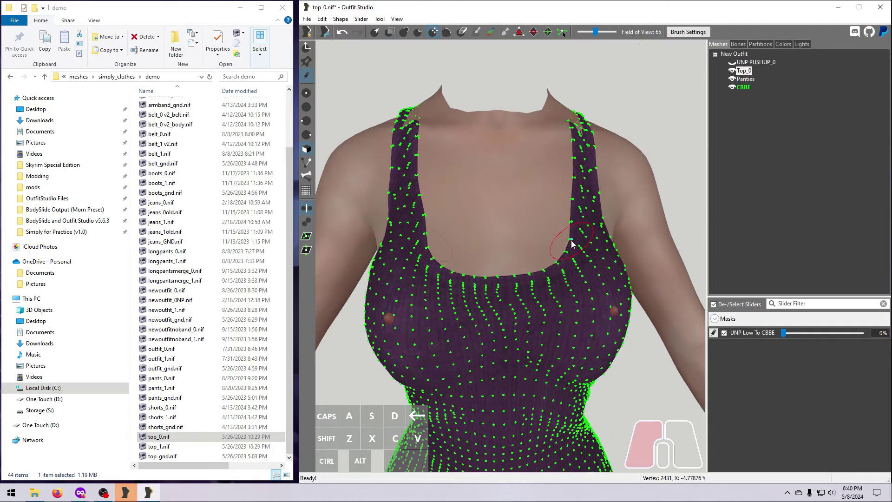
scroll(511, 209, down, 3)
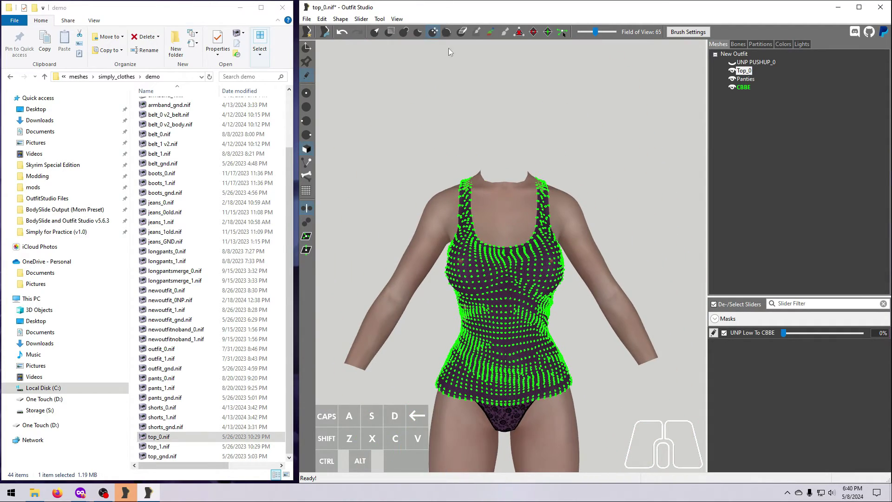
click(446, 32)
right_drag(465, 232, 619, 235)
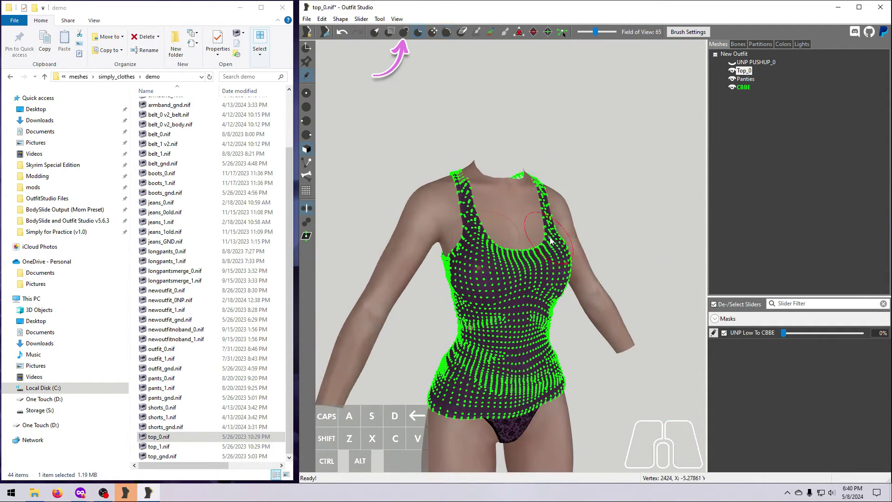
Step: Display Top_0 as a wireframe and correct its fit around and below the breasts with the Deflate brush
right_drag(551, 240, 696, 325)
click(732, 70)
right_drag(629, 288, 475, 318)
scroll(625, 319, up, 5)
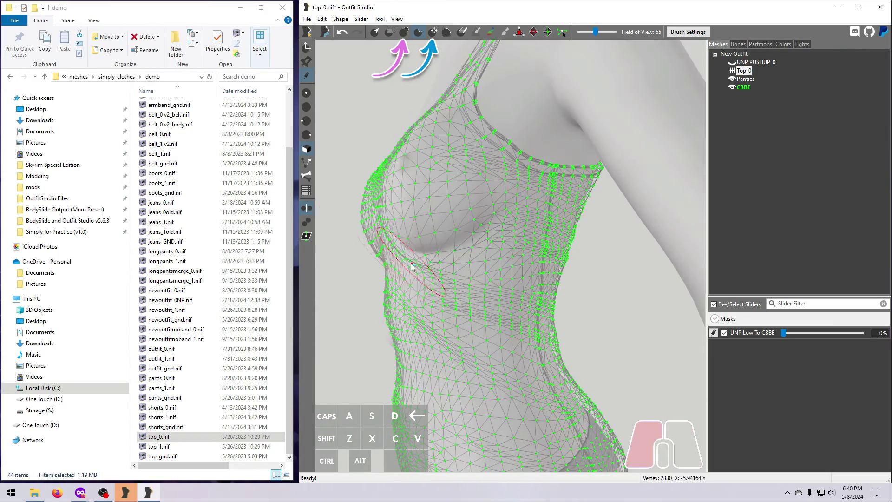
mouse_move(409, 265)
right_down()
mouse_move(435, 274)
mouse_move(514, 260)
mouse_move(622, 398)
right_up()
mouse_move(496, 174)
right_down()
mouse_move(479, 179)
mouse_move(654, 376)
mouse_move(538, 386)
mouse_move(688, 367)
mouse_move(515, 334)
mouse_move(481, 351)
mouse_move(534, 386)
right_up()
right_drag(584, 409, 652, 369)
drag(652, 370, 473, 108)
Step: Refine Top_0's fit over the body with the Move and Inflate brushes, with the top shown solid and textured
click(432, 32)
mouse_move(585, 333)
right_down()
mouse_move(677, 341)
mouse_move(614, 346)
mouse_move(476, 235)
mouse_move(528, 300)
mouse_move(602, 339)
right_up()
key(t)
key(w)
key(2)
scroll(602, 338, down, 3)
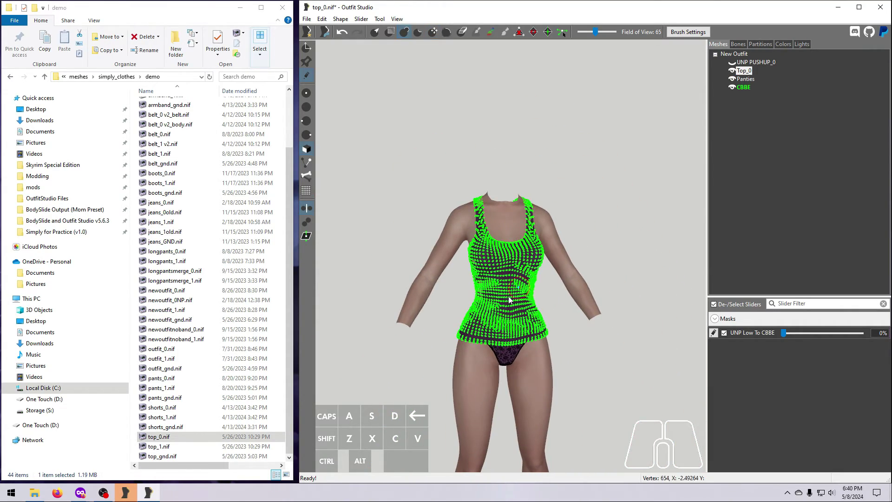
right_drag(484, 294, 607, 336)
scroll(606, 394, up, 3)
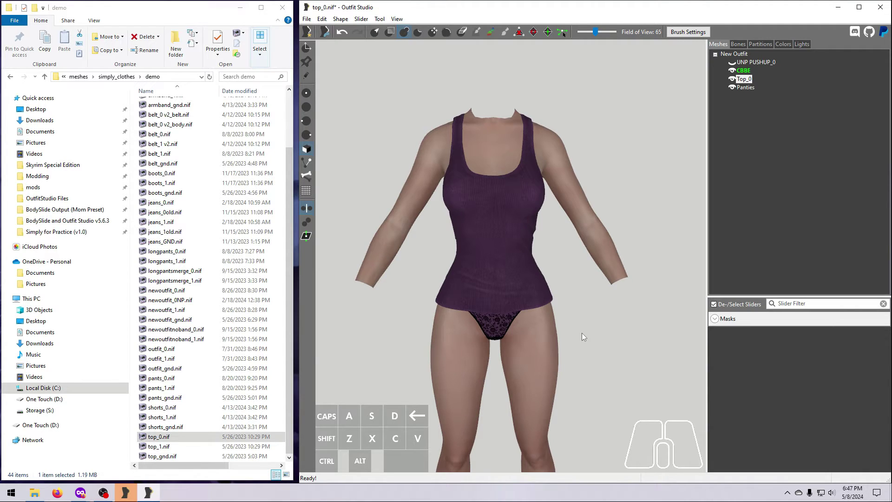
Step: Examine which partitions the UNP PUSHUP_0 body shape uses
right_drag(582, 333, 576, 283)
click(752, 62)
click(760, 45)
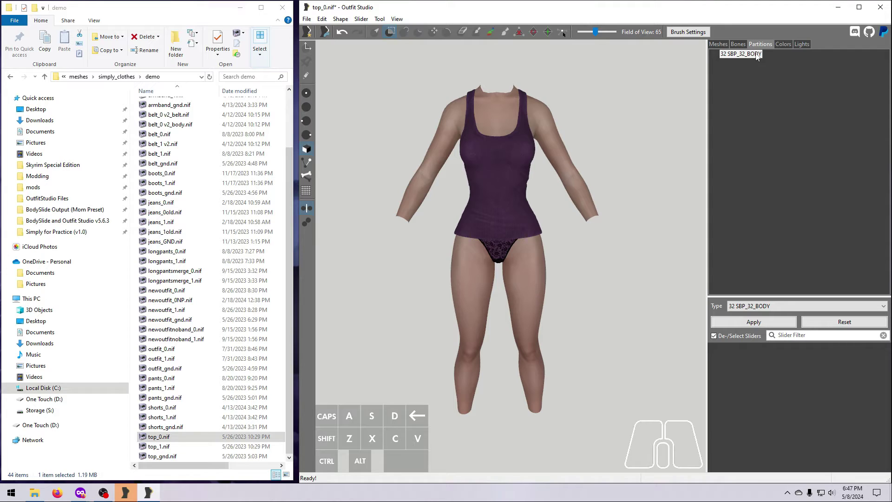
click(718, 44)
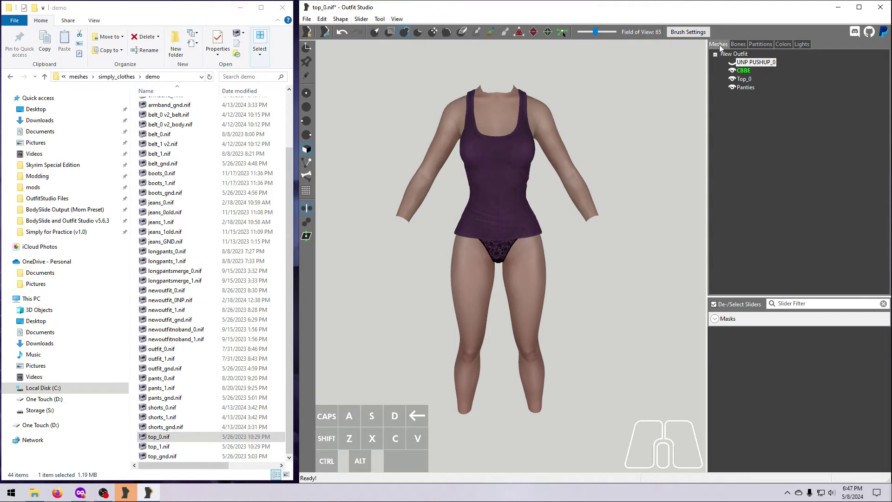
Step: Delete the 38 SBP_38_CALVES and 34 SBP_34_FOREARMS partitions from the CBBE body shape
click(743, 71)
click(760, 44)
right_click(760, 54)
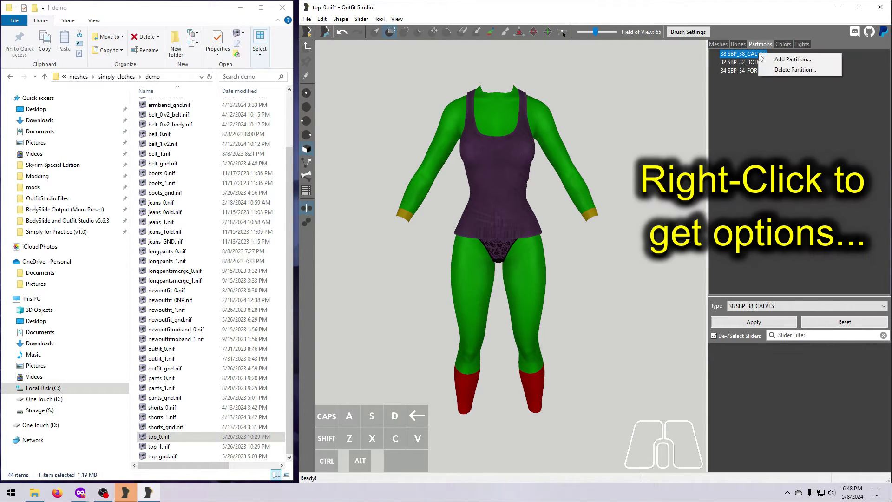
click(795, 70)
click(755, 62)
right_click(755, 62)
click(790, 79)
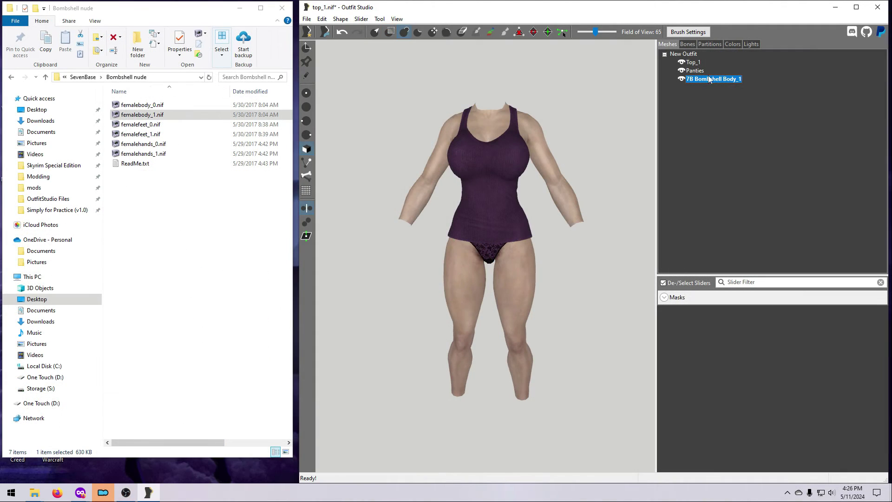
Step: Delete the duplicate 32 SBP_32_BODY partition from 7B Bombshell Body_1 in top_1.nif and apply the change
click(710, 44)
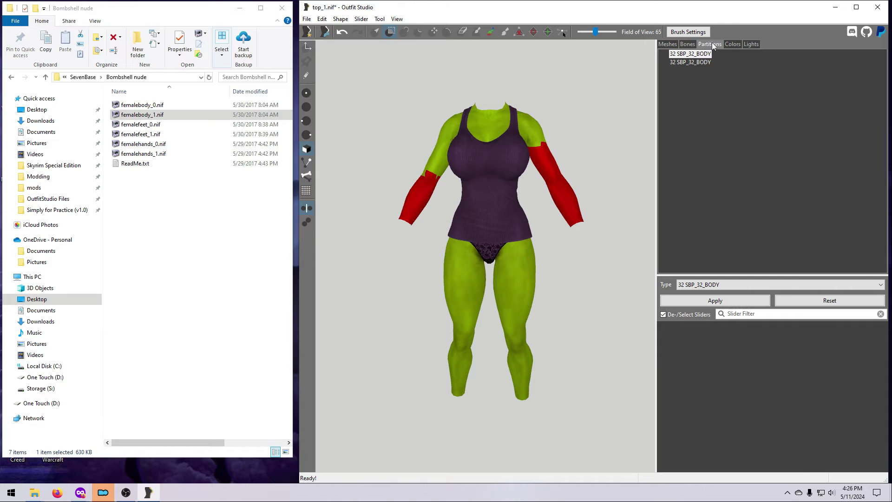
right_click(700, 57)
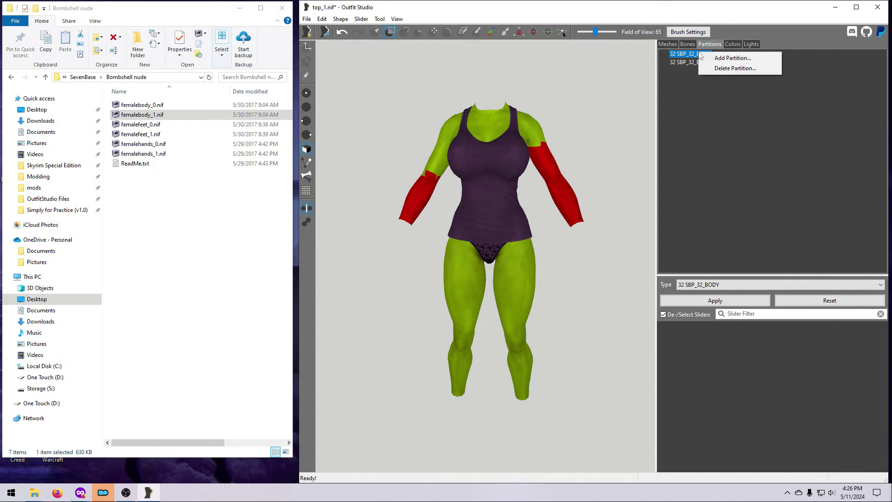
click(720, 68)
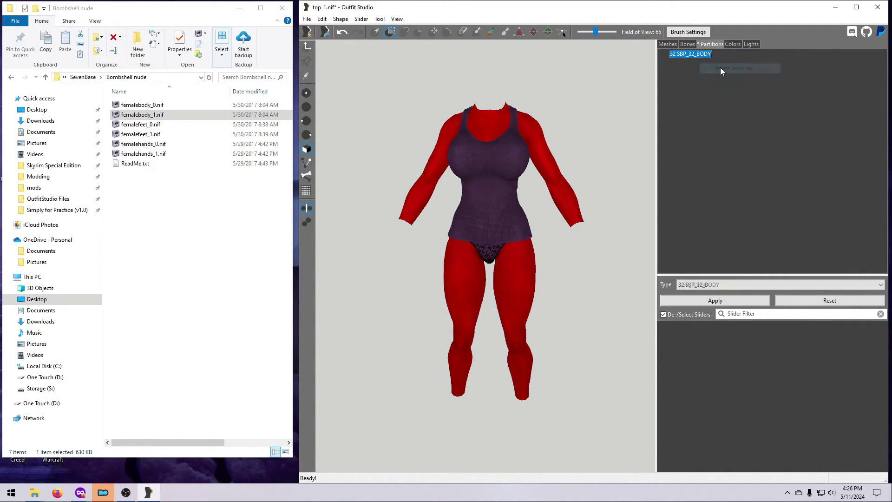
click(696, 299)
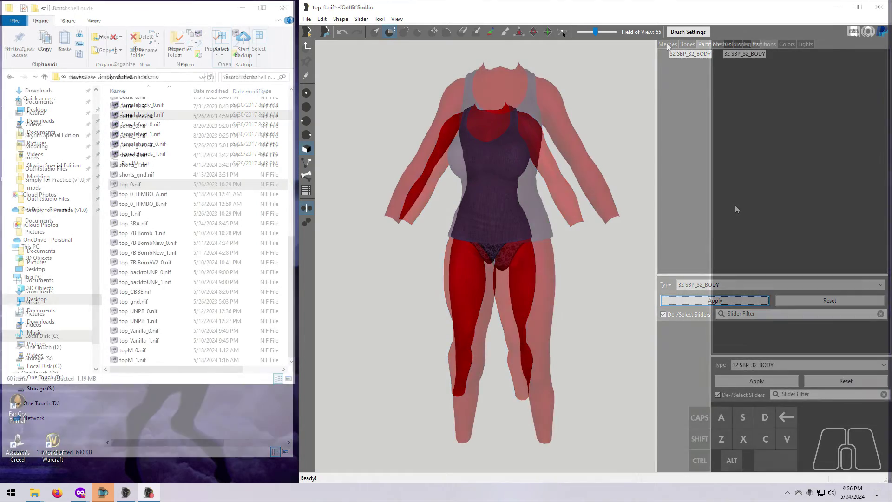
Step: Add a partition to the body in top_0.nif, set its type to 34 SBP_34_FOREARMS and apply it
right_click(753, 116)
click(774, 127)
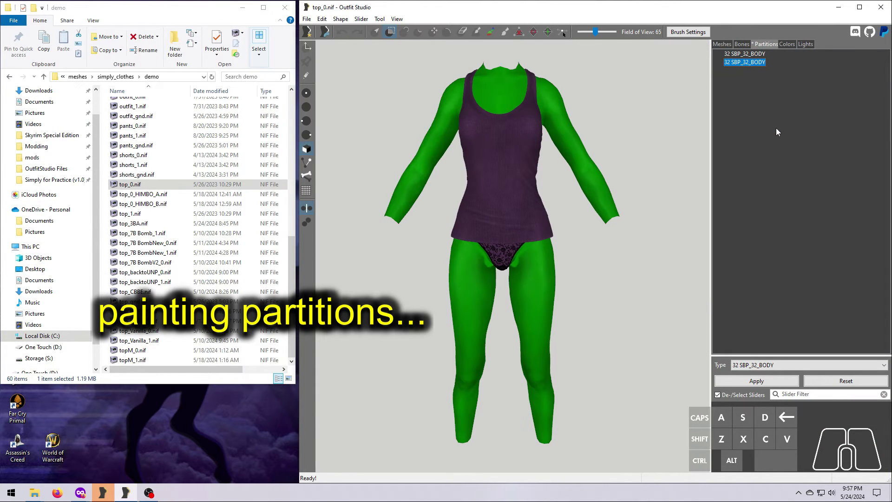
click(808, 365)
click(790, 211)
click(757, 380)
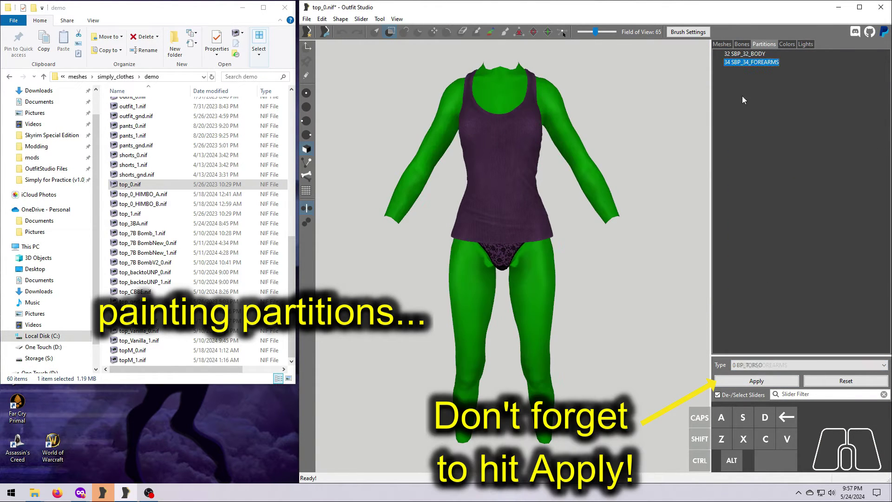
right_drag(617, 204, 502, 260)
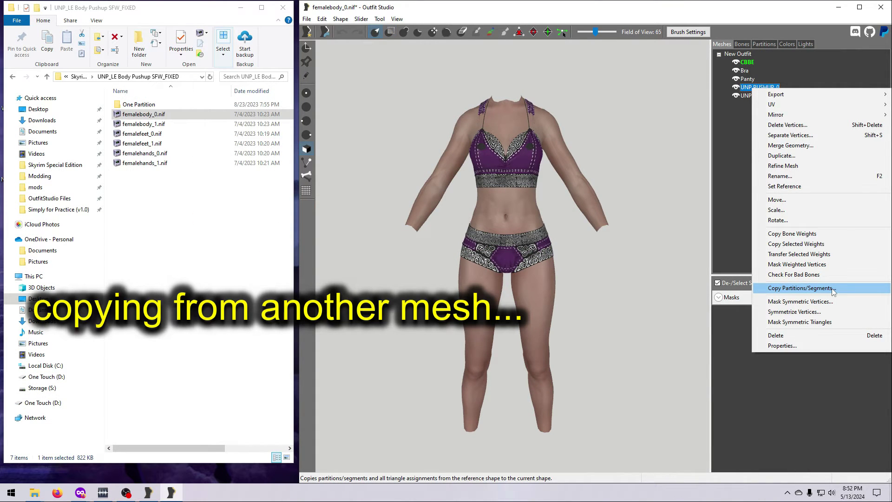
Step: Copy the partitions from the CBBE reference to UNP PUSHUP_0 in femalebody_0.nif and display its partitions
click(832, 289)
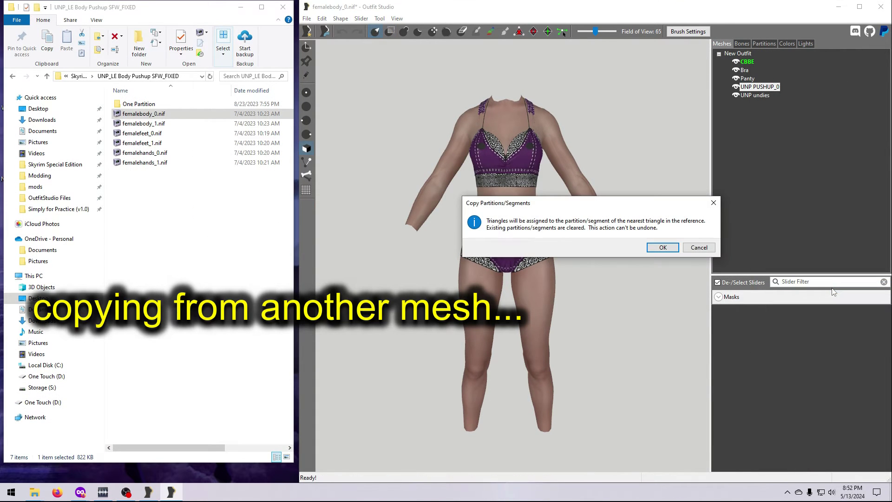
click(661, 246)
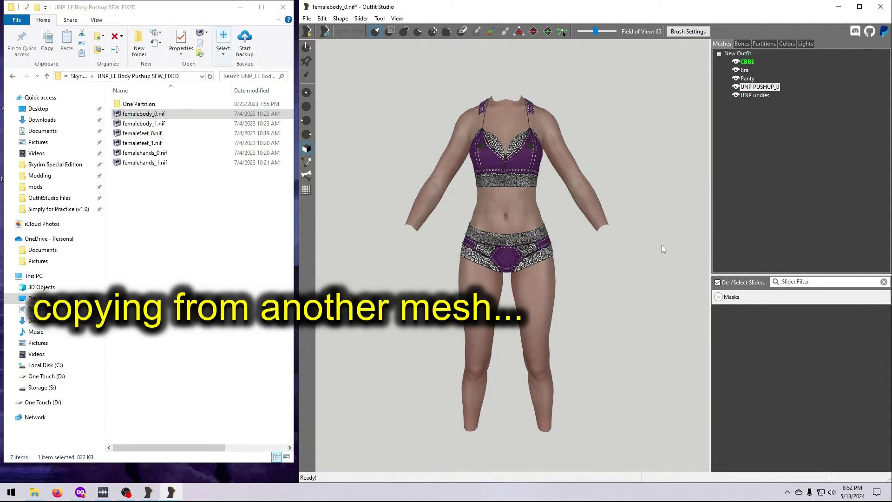
click(765, 43)
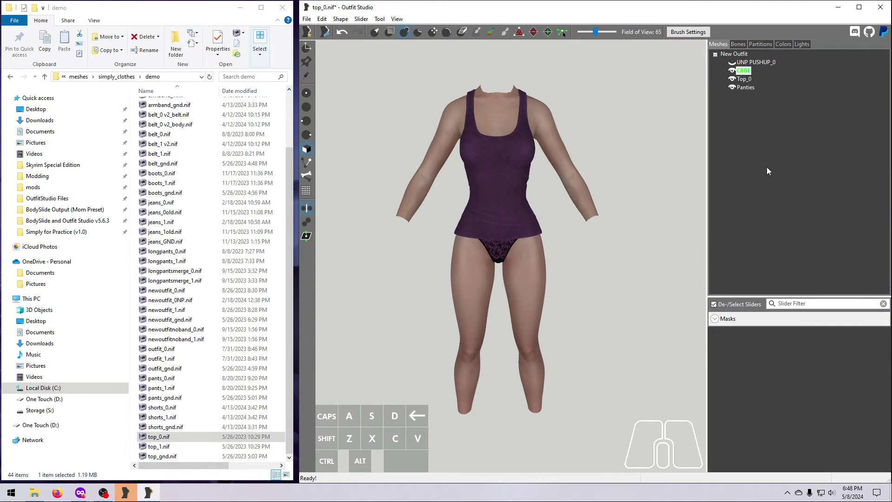
Step: Delete the UNP PUSHUP_0 body shape and select the Top_0 and Panties shapes
click(744, 63)
right_click(743, 63)
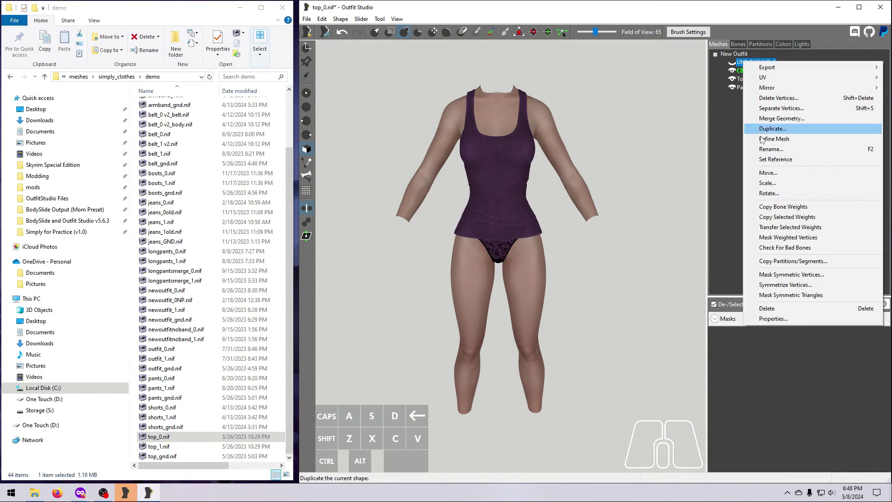
click(753, 309)
click(644, 243)
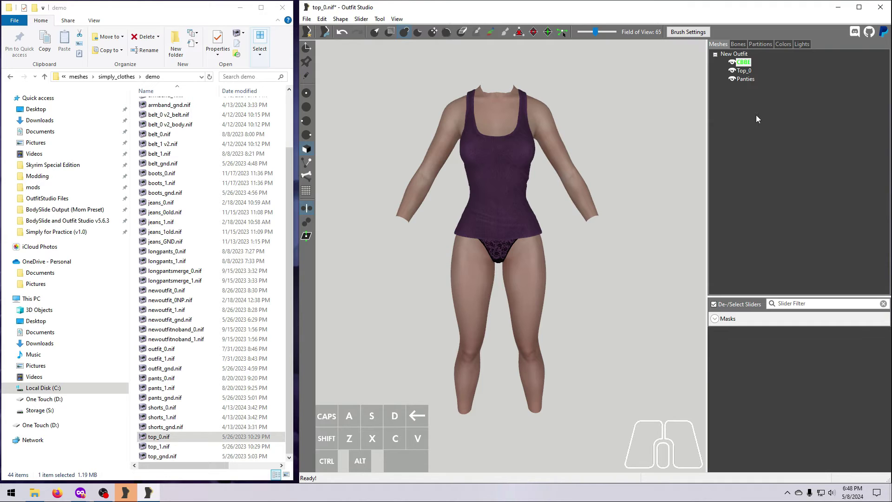
shift+click(744, 79)
click(380, 19)
click(400, 117)
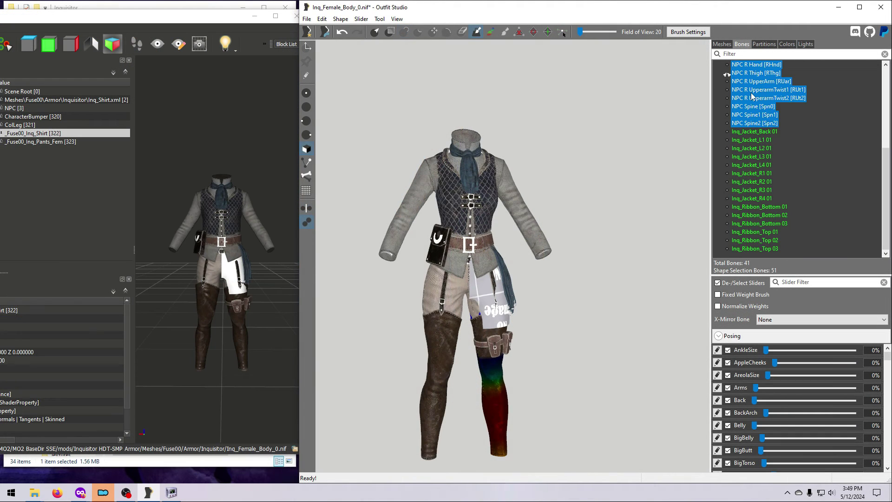
Step: Delete the selected NPC bones from the selected meshes in Inq_Female_Body_0.nif, keeping the custom Inq jacket and ribbon bones
right_click(750, 93)
mouse_move(769, 110)
click(721, 121)
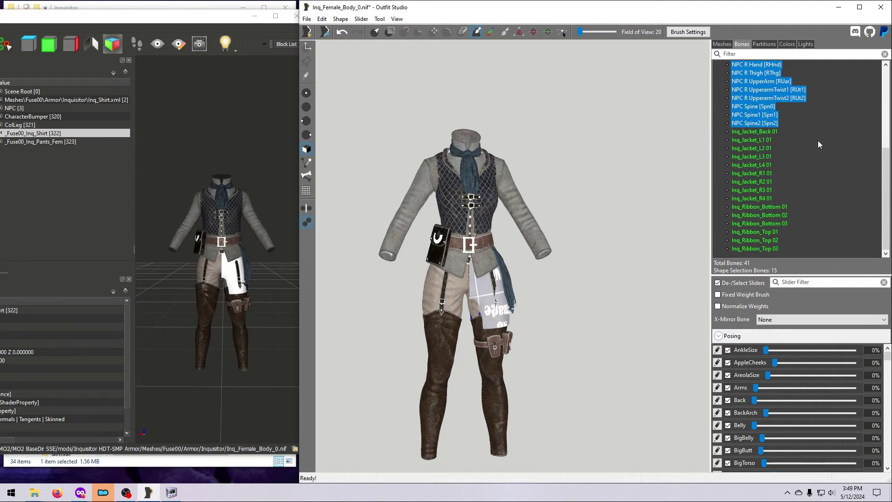
Step: Mask the weighted vertices of the ColLeg, _Fuse00_Inq_Shirt and _Fuse00_Inq_Pants_Fem meshes
click(764, 134)
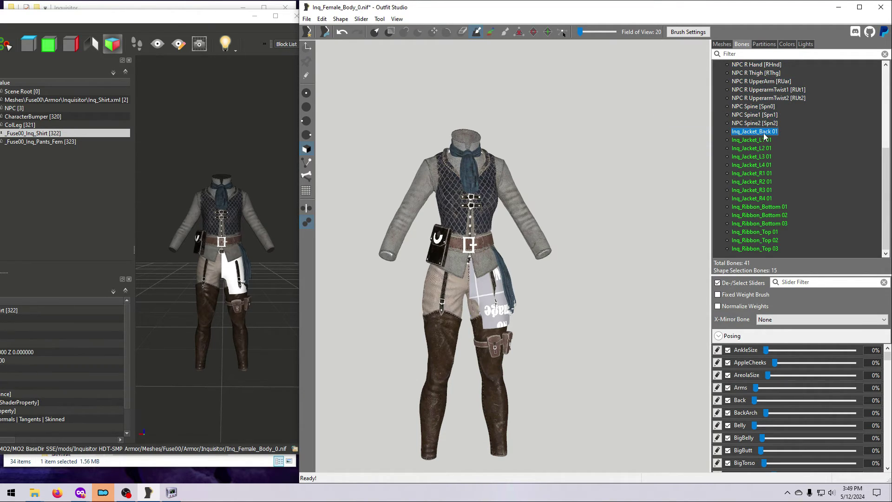
click(725, 45)
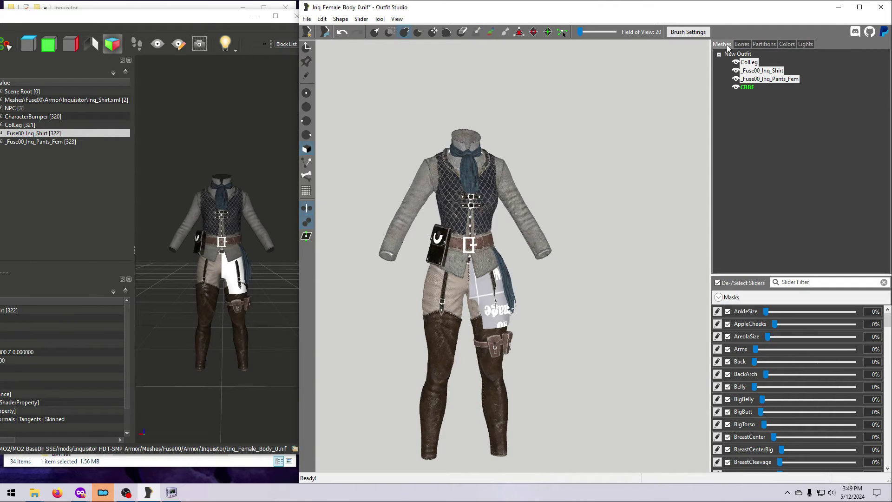
click(340, 18)
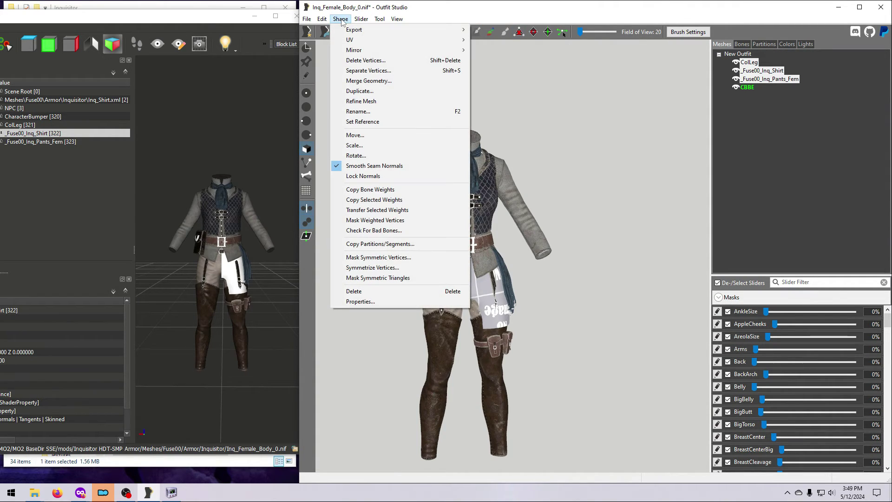
click(374, 221)
right_drag(628, 279, 583, 284)
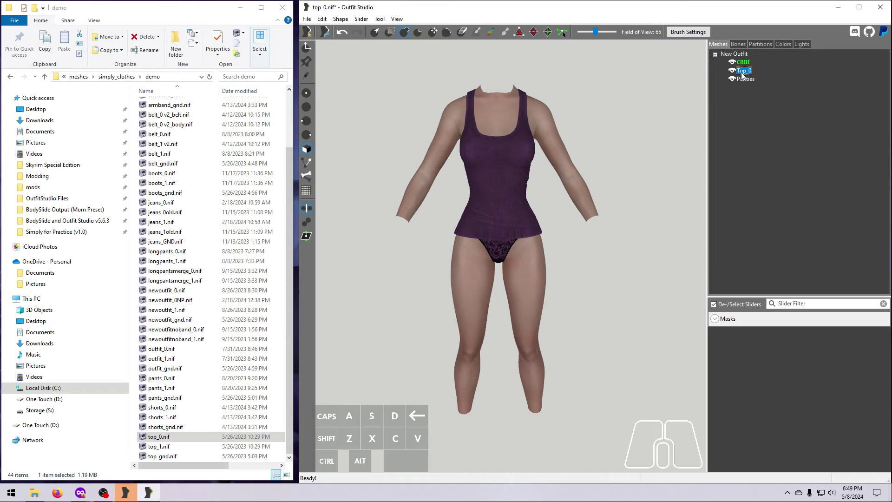
Step: Copy the CBBE reference's bone weights to Top_0 and Panties in top_0.nif with search radius 5 and 4 max vertex targets
key(ctrl)
right_click(745, 80)
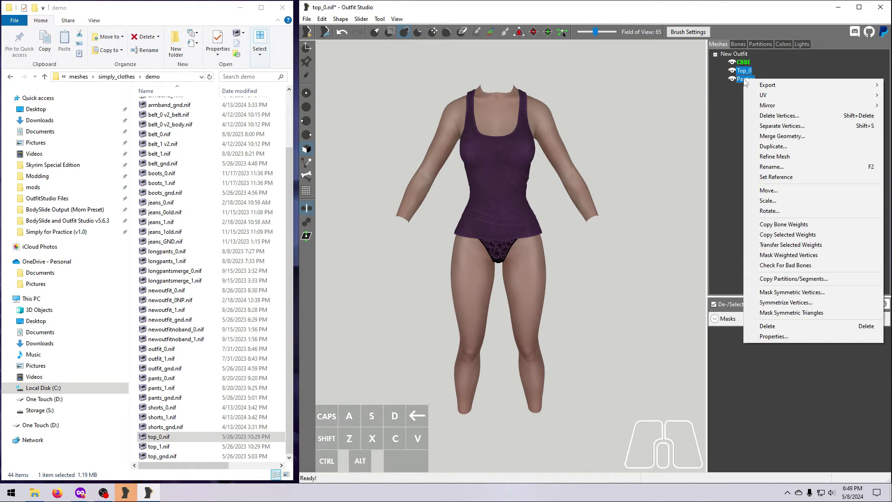
click(773, 224)
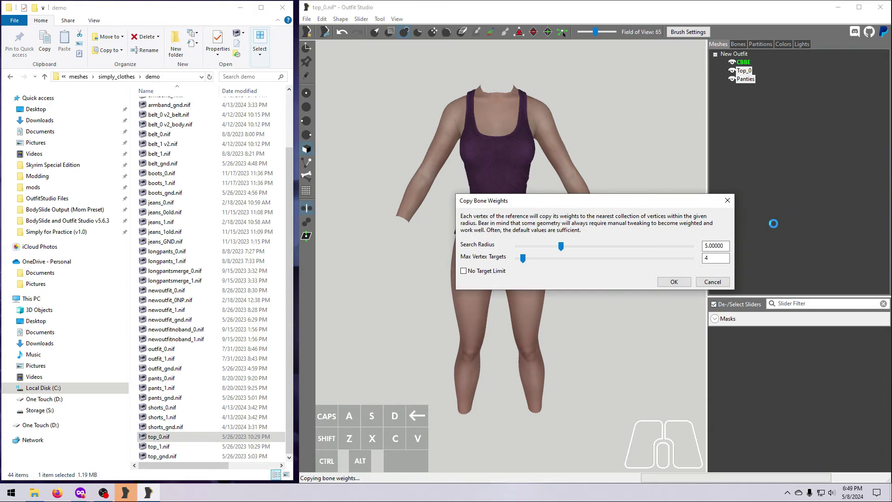
click(674, 282)
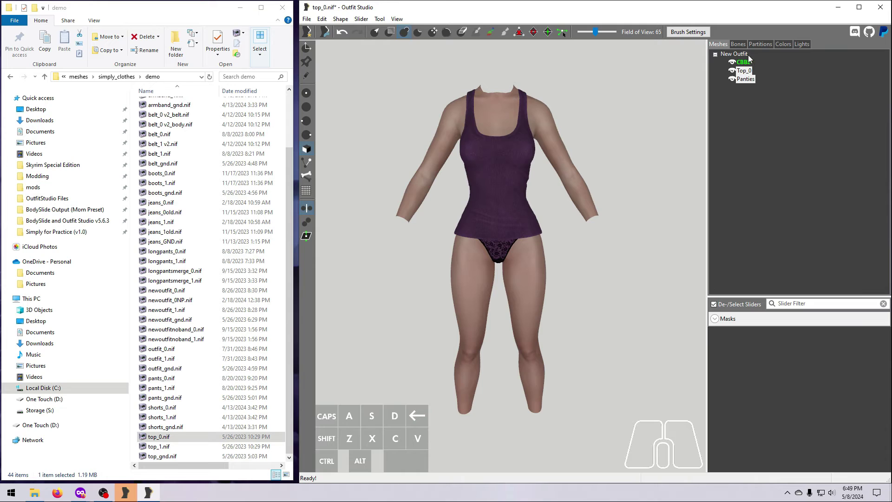
Step: Enable pose display for the top_0.nif outfit and check the copied weights in the Jumping pose
click(738, 44)
right_drag(658, 295, 515, 295)
click(722, 357)
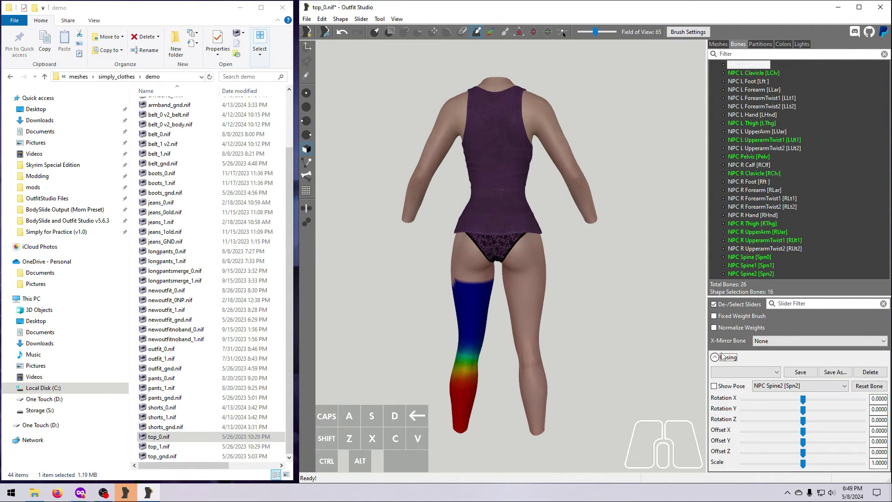
click(715, 386)
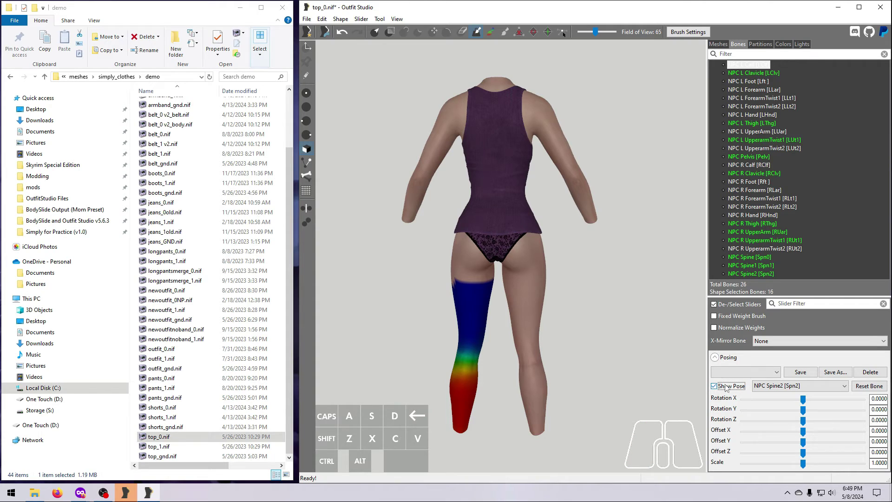
click(780, 375)
click(738, 287)
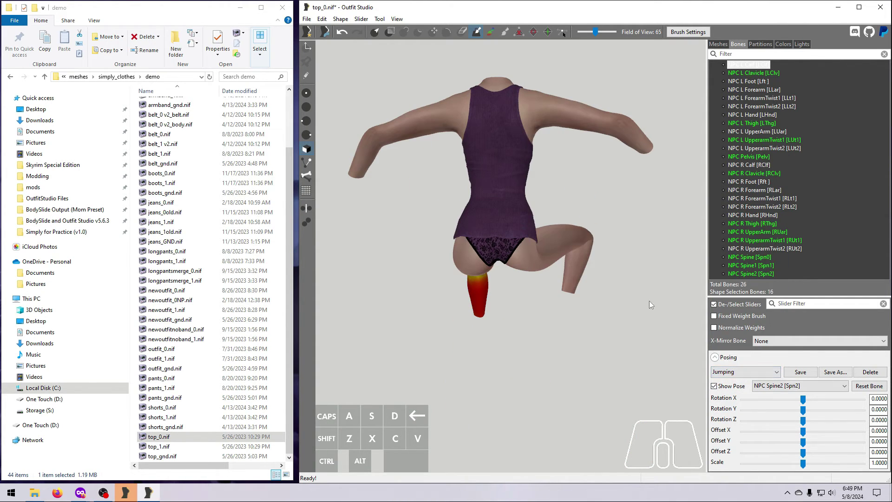
mouse_move(649, 304)
right_down()
mouse_move(512, 310)
mouse_move(645, 301)
mouse_move(531, 325)
mouse_move(656, 318)
right_up()
Step: Check the outfit for clipping in the Sitting, 2H Ready, 2H Down, 1H Draw and 1H Down poses
click(743, 372)
click(732, 305)
click(777, 374)
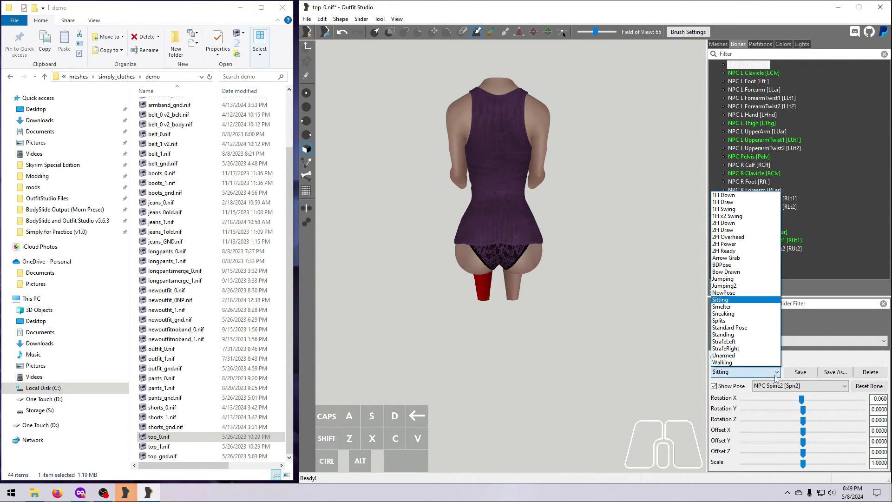
click(731, 251)
click(743, 372)
click(729, 224)
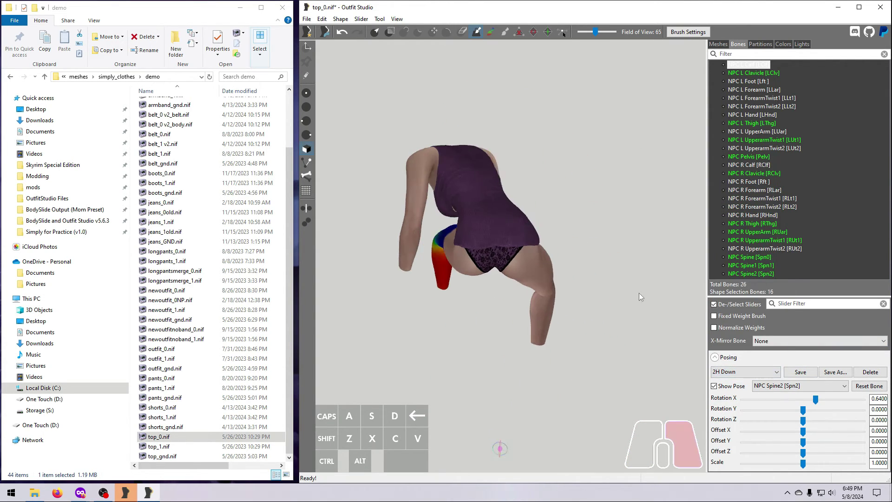
mouse_move(637, 297)
right_down()
mouse_move(501, 301)
mouse_move(679, 298)
mouse_move(570, 286)
mouse_move(697, 288)
right_up()
click(762, 372)
click(724, 202)
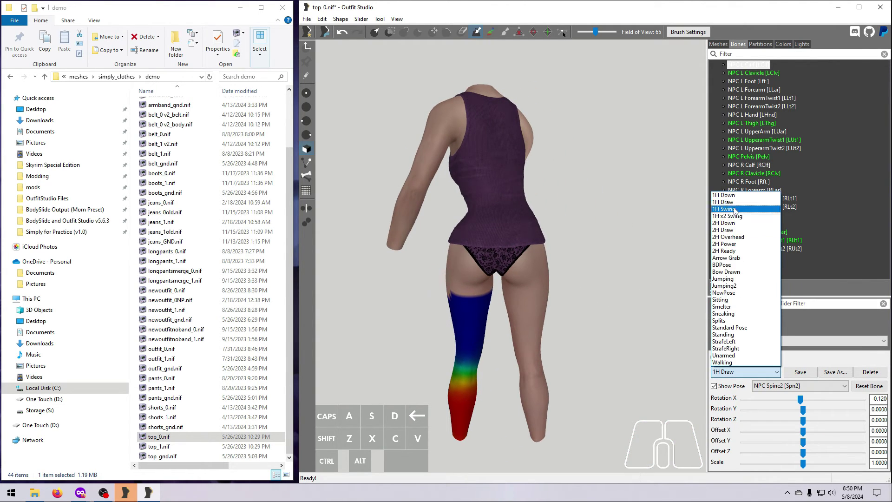
click(723, 195)
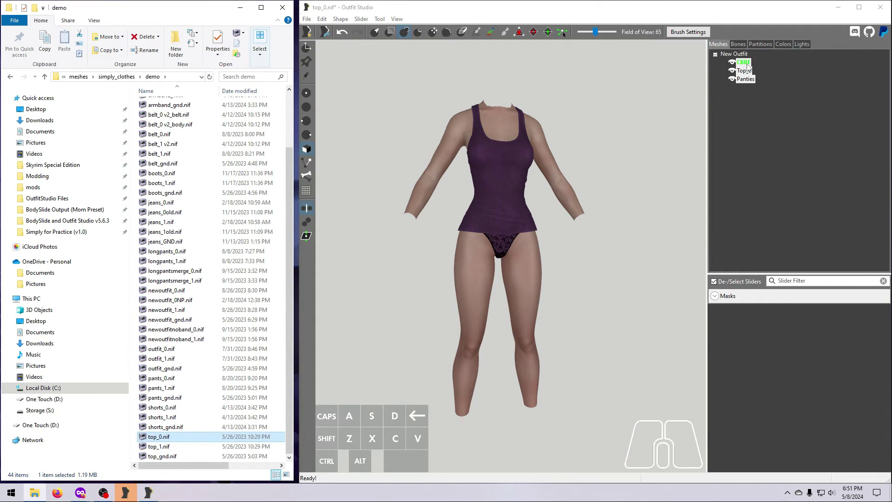
Step: Export the CBBE shape to a NIF file in the demo folder, basing the file name on top_0.nif
right_click(747, 64)
mouse_move(763, 71)
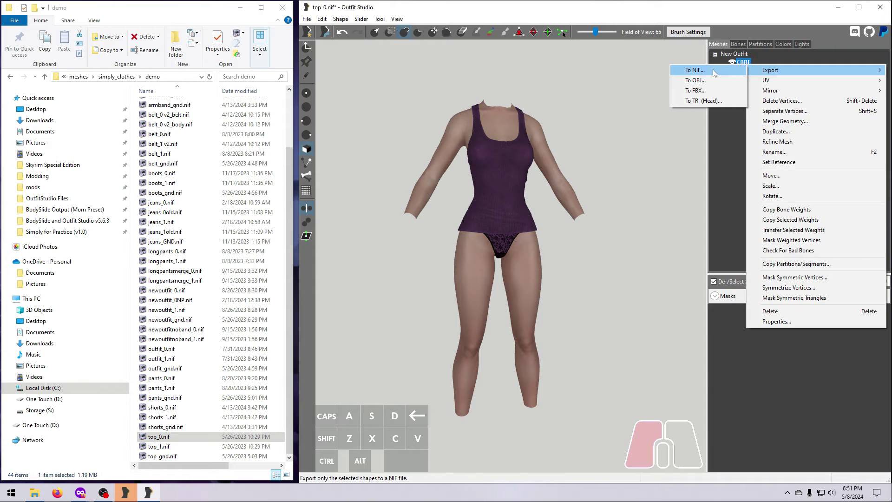
click(712, 70)
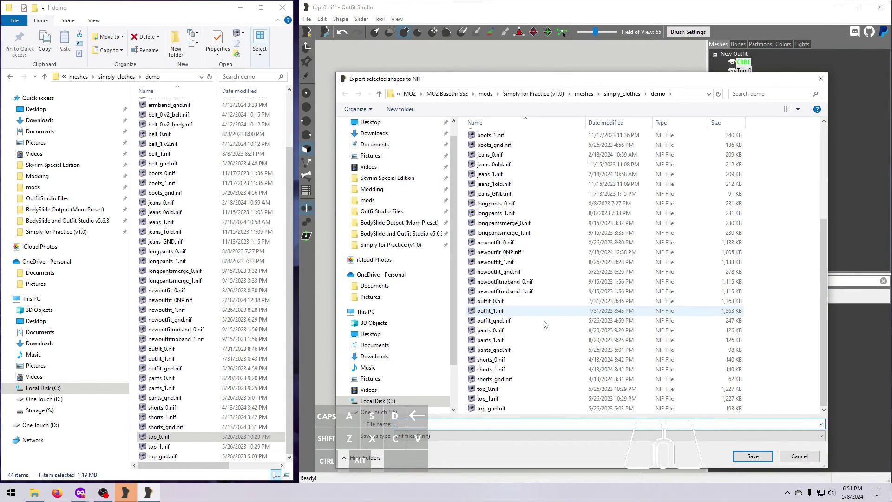
click(492, 388)
click(407, 423)
key(Return)
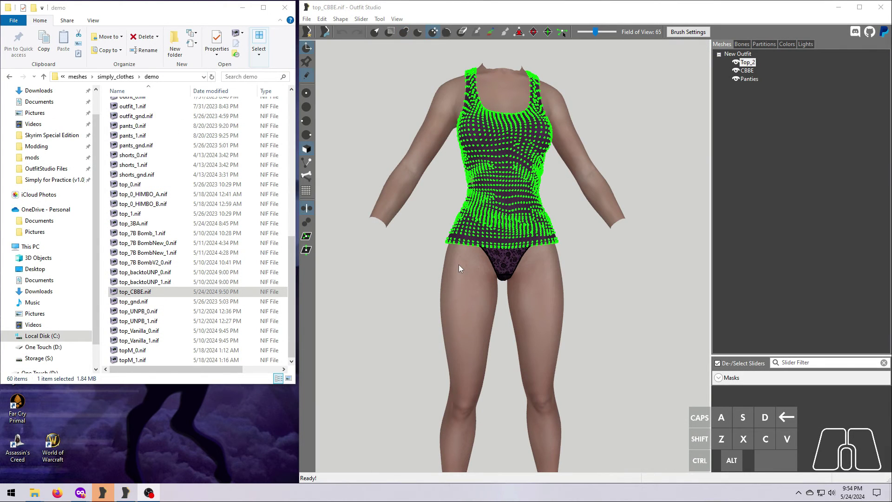
Step: Open top_CBBE.nif in NifSkope and paste copies of the Top_2 and Panties meshes after the CBBE mesh
double_click(134, 291)
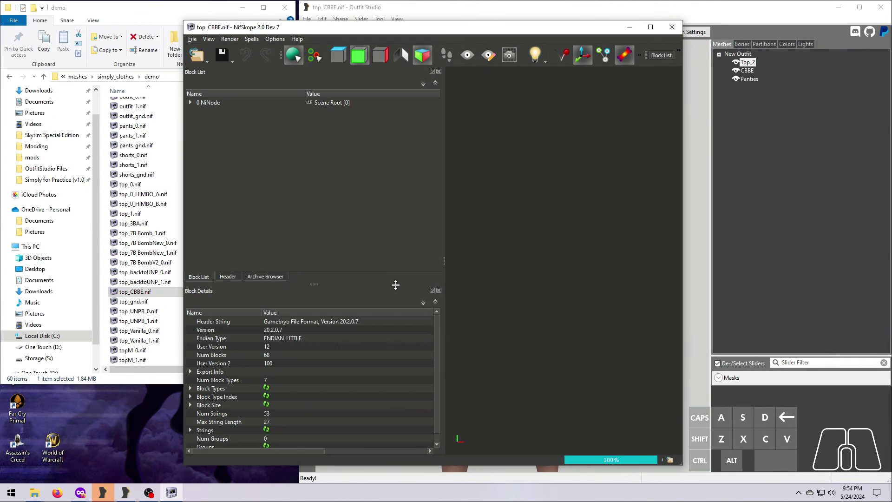
click(559, 260)
scroll(343, 246, down, 1)
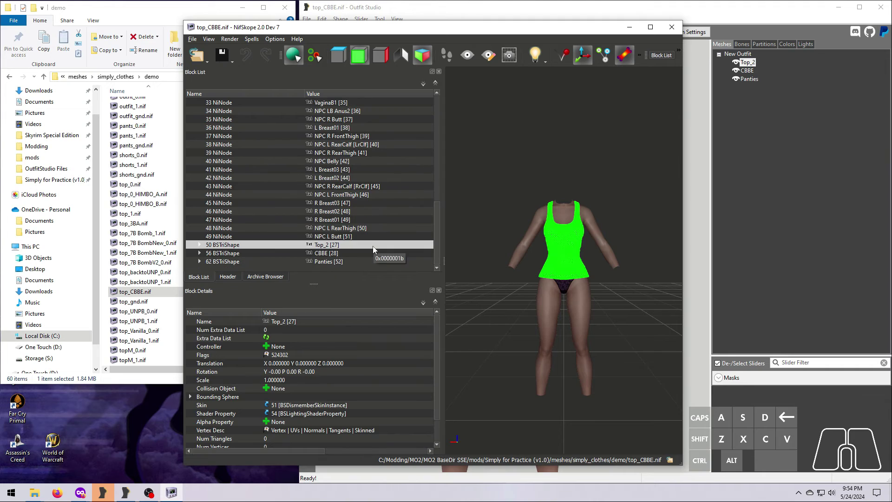
key(ctrl+c)
key(ctrl+v)
scroll(348, 139, down, 1)
click(351, 253)
key(ctrl+c)
key(ctrl+v)
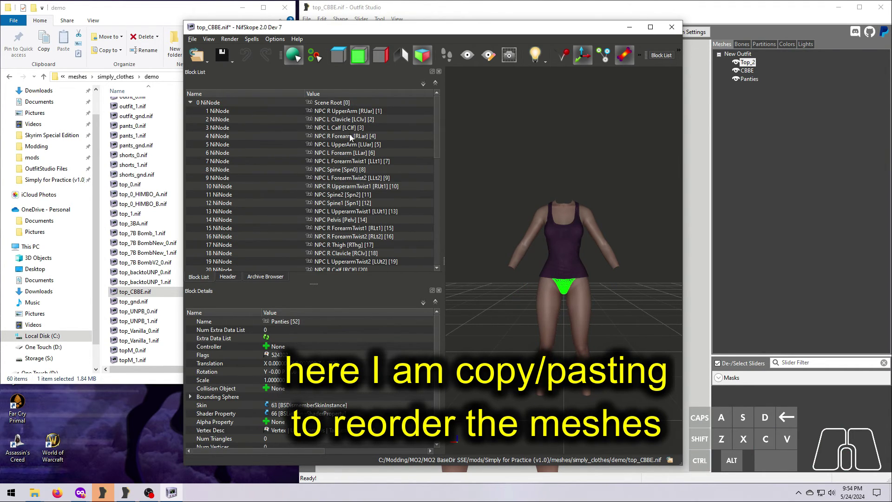
Step: Remove the original Top_2 and Panties branches and check the mesh order CBBE, Top_2, Panties
scroll(349, 140, down, 1)
right_click(341, 229)
click(359, 273)
click(397, 274)
right_click(354, 244)
mouse_move(409, 242)
click(465, 291)
click(381, 288)
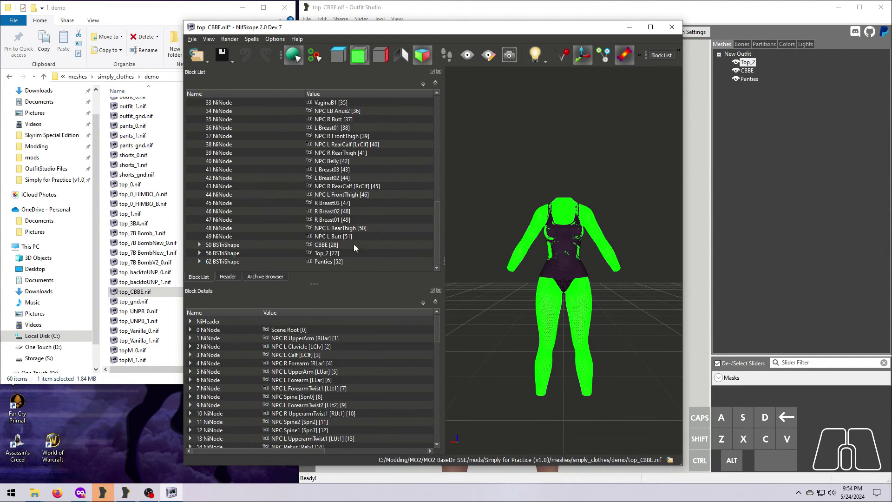
click(349, 245)
click(344, 253)
click(345, 261)
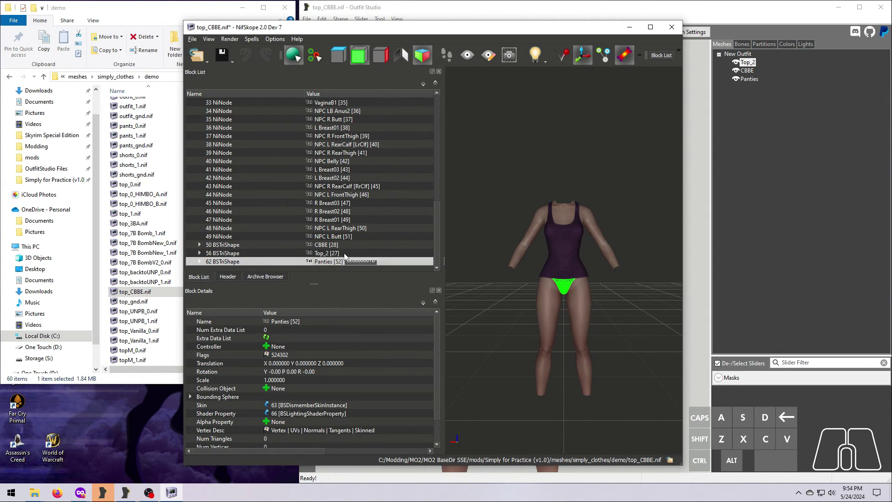
Step: Rename the Top_2 mesh to Top by editing its string in the file header
click(344, 255)
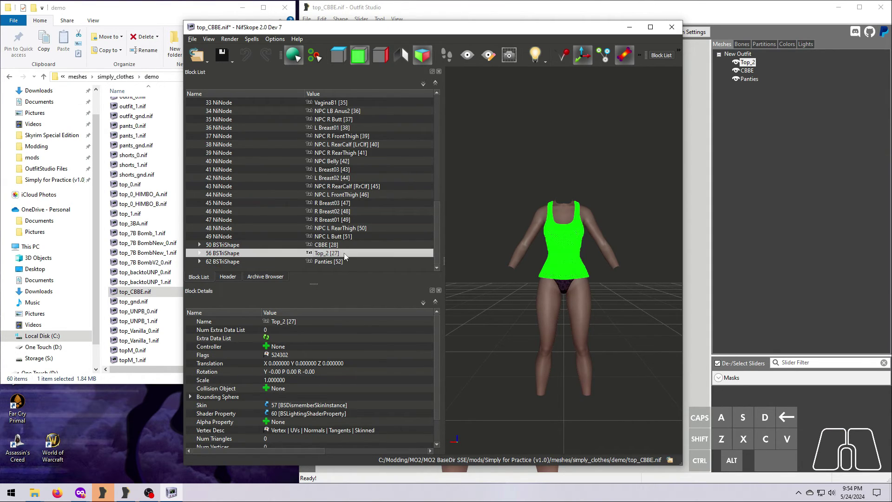
click(230, 277)
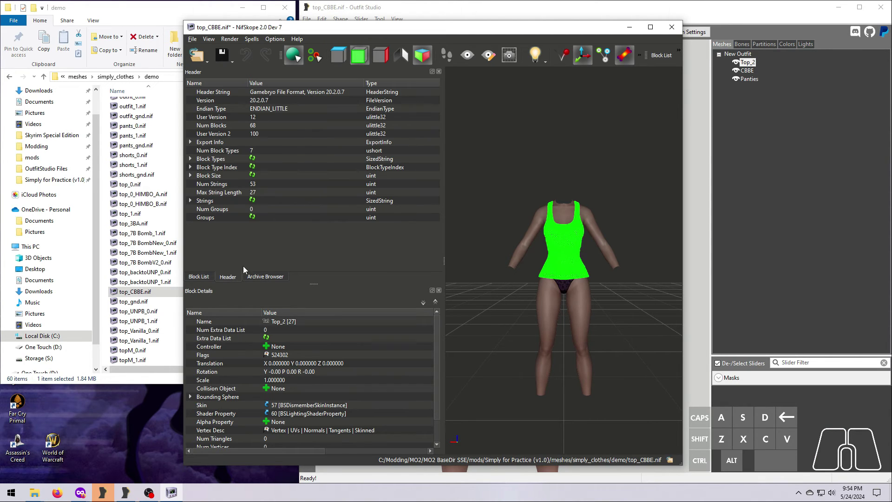
click(190, 200)
scroll(269, 218, down, 7)
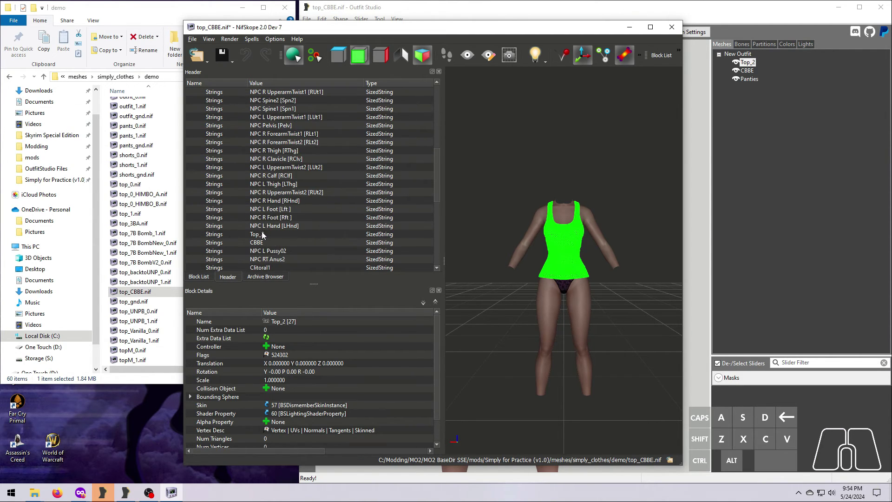
double_click(273, 236)
key(BackSpace)
key(BackSpace)
key(Return)
click(199, 276)
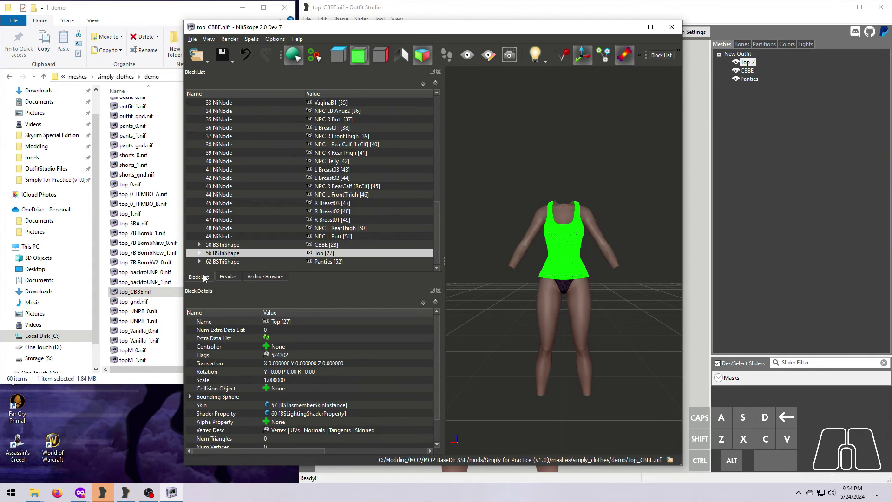
Step: Open the Top mesh's vertex description flags and accept Vertex, UVs, Normals, Tangents and Skinned
right_click(385, 428)
click(398, 436)
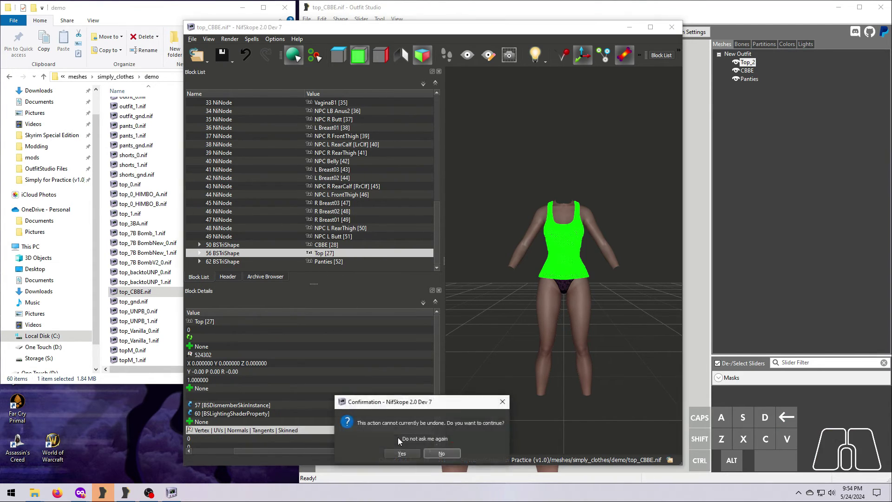
click(402, 454)
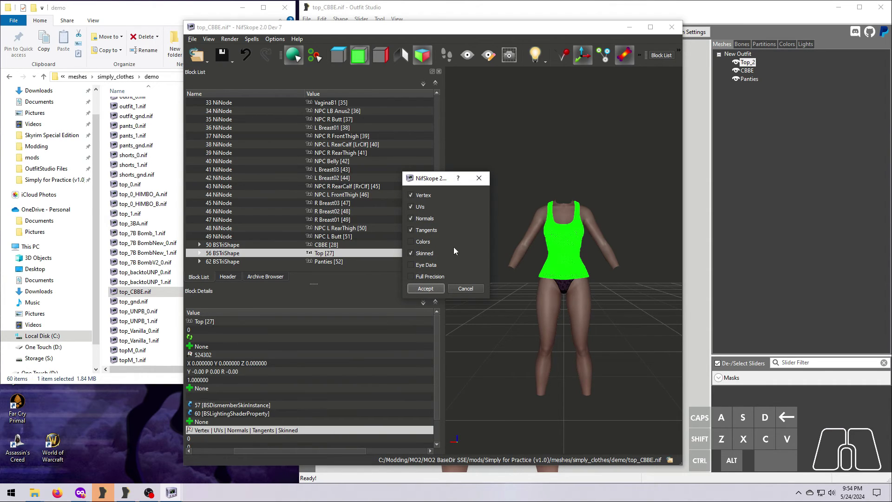
click(424, 289)
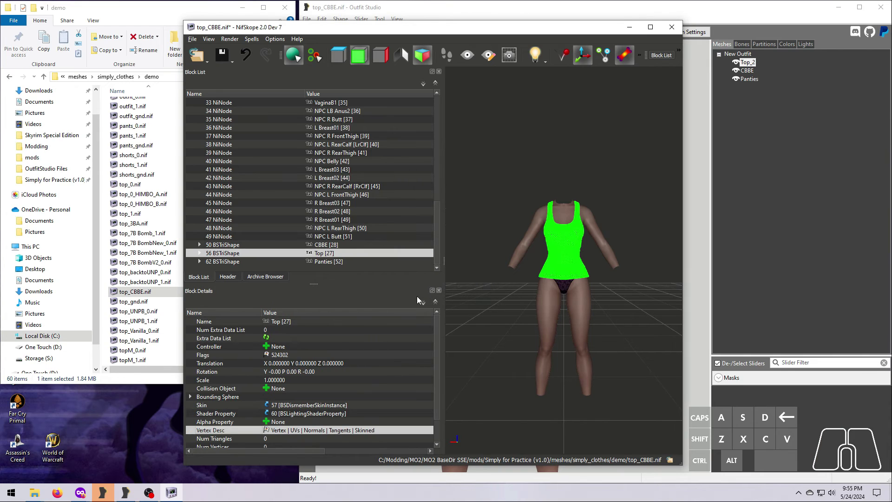
Step: Remove the bogus nodes from top_CBBE.nif
click(251, 39)
mouse_move(279, 93)
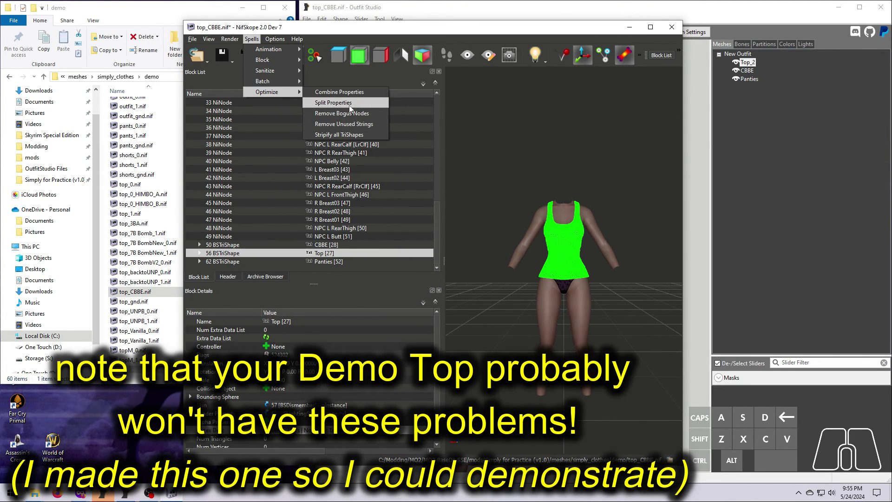
click(342, 113)
drag(274, 38, 398, 137)
click(377, 188)
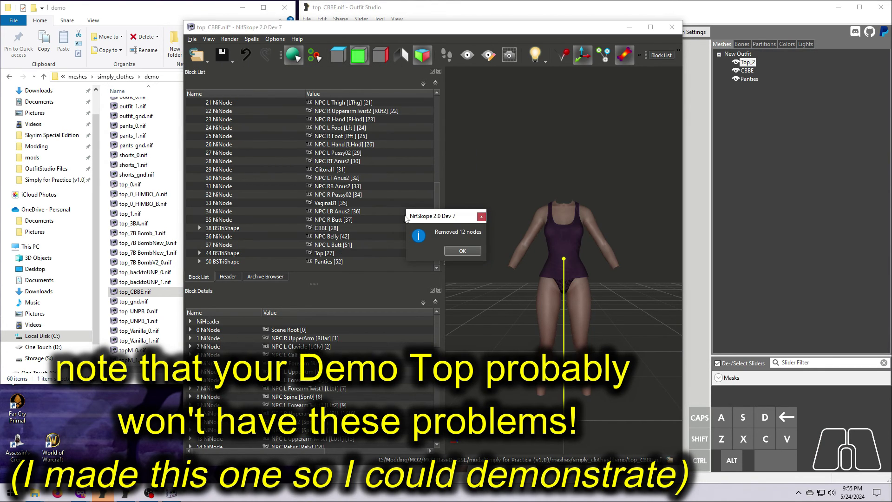
Step: Remove the unused strings from top_CBBE.nif and accept that the action cannot be undone
click(462, 253)
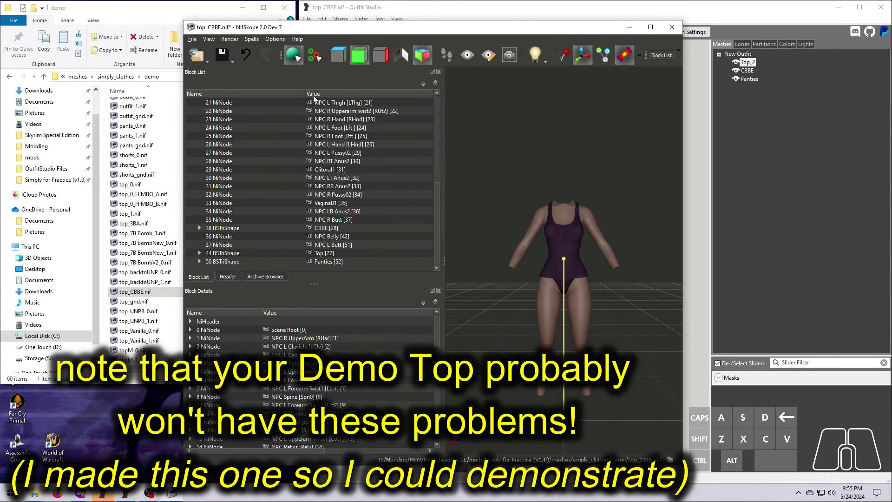
click(252, 39)
mouse_move(279, 93)
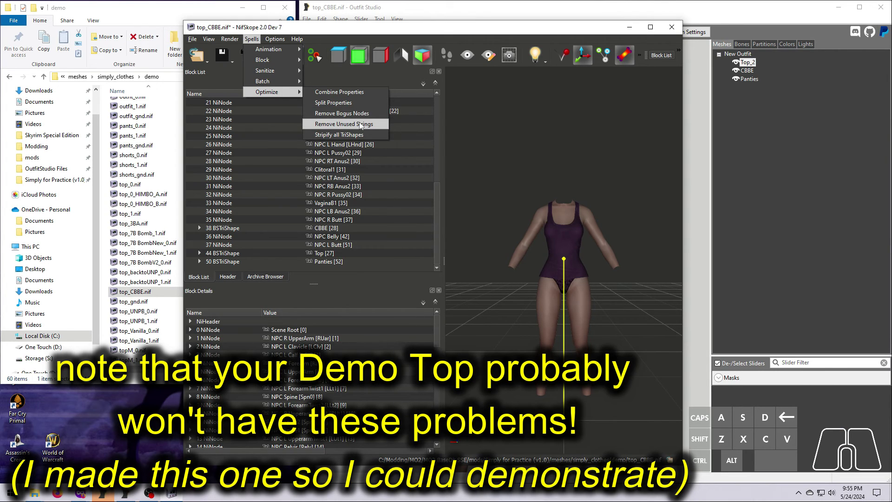
click(344, 124)
drag(297, 30, 437, 198)
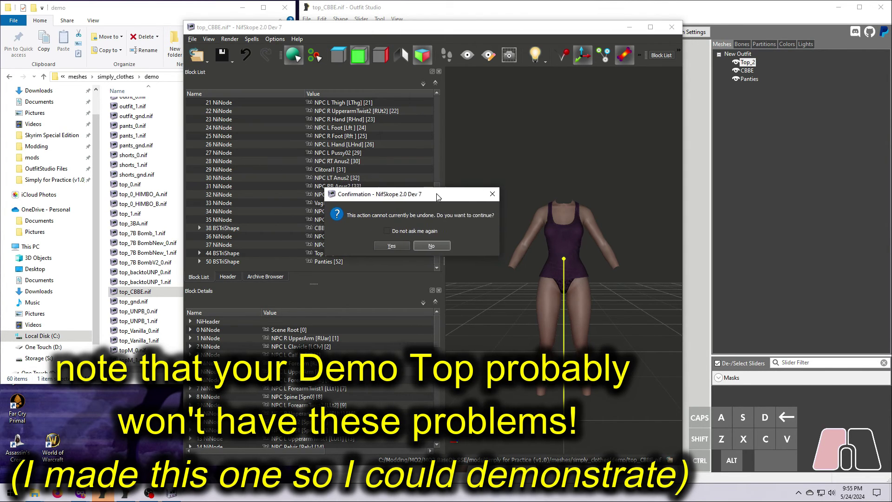
click(391, 246)
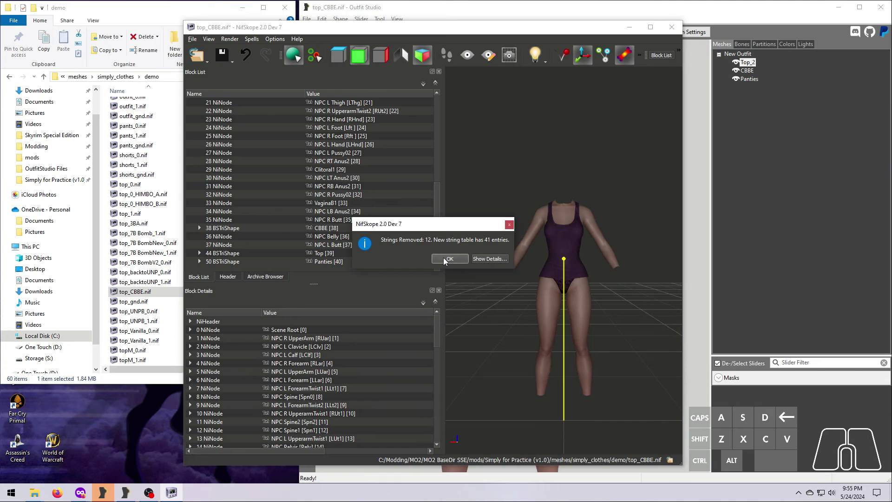
click(445, 260)
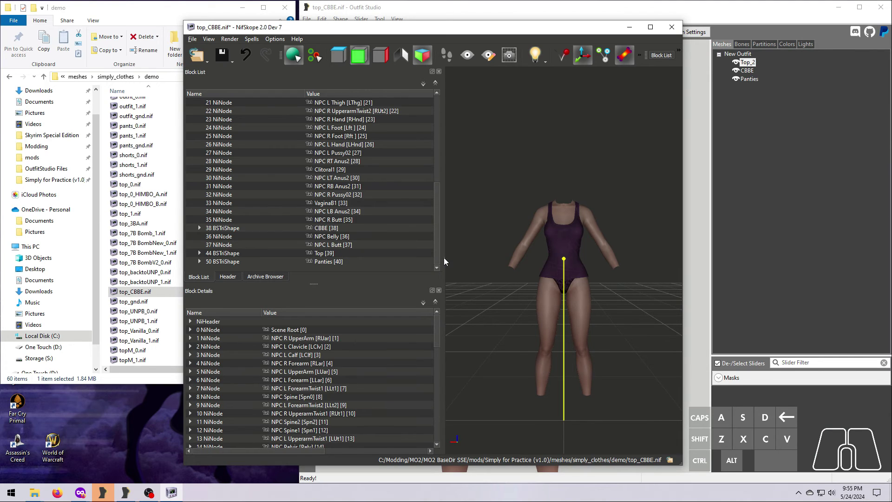
Step: Recalculate the Top mesh's normals with the Face Normals spell
click(560, 261)
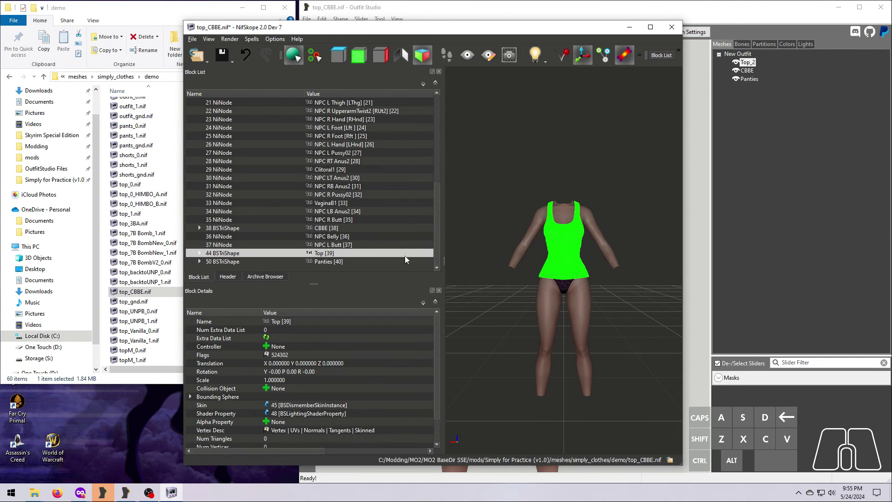
right_click(349, 257)
mouse_move(377, 283)
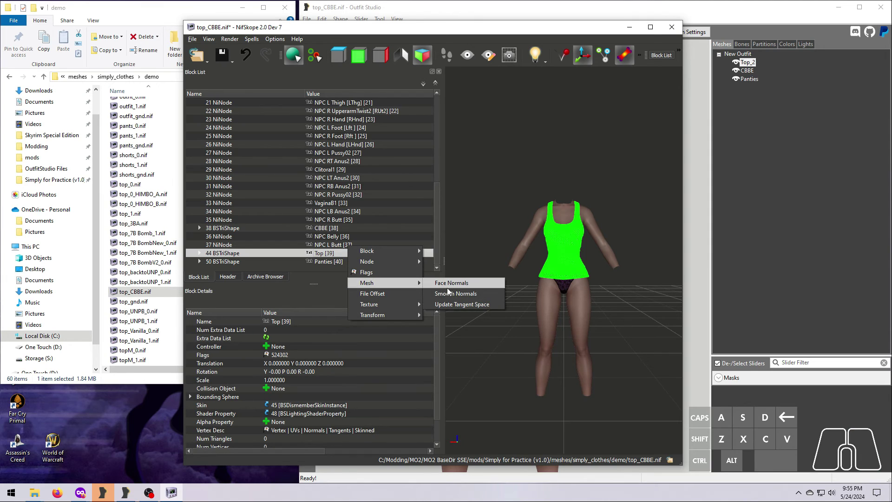
click(473, 285)
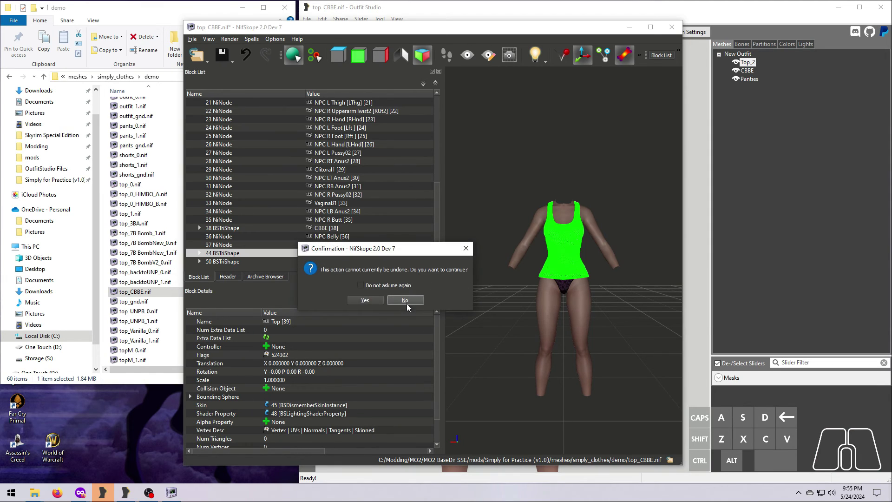
click(376, 299)
Step: Update the tangent space of the Top mesh
right_click(335, 254)
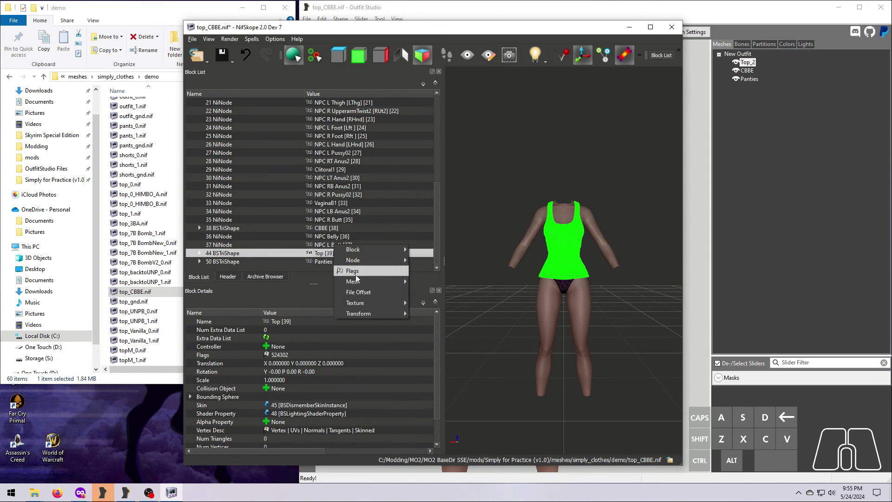
mouse_move(371, 281)
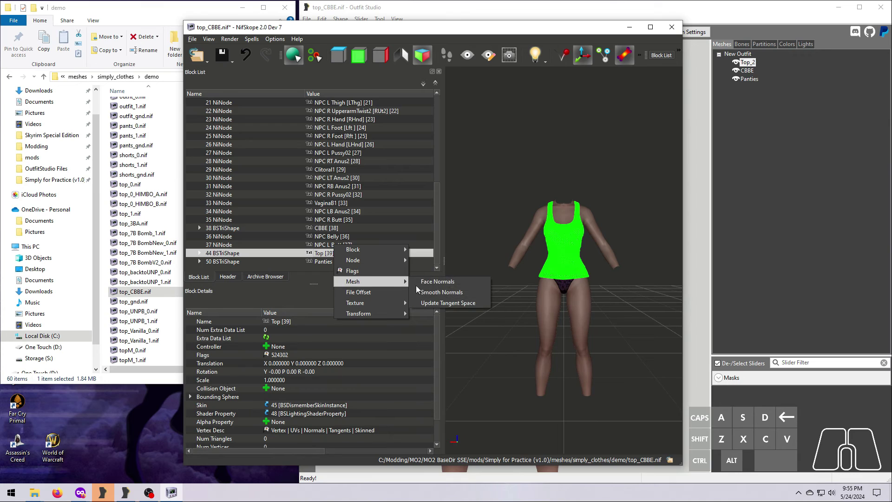
click(453, 304)
click(355, 296)
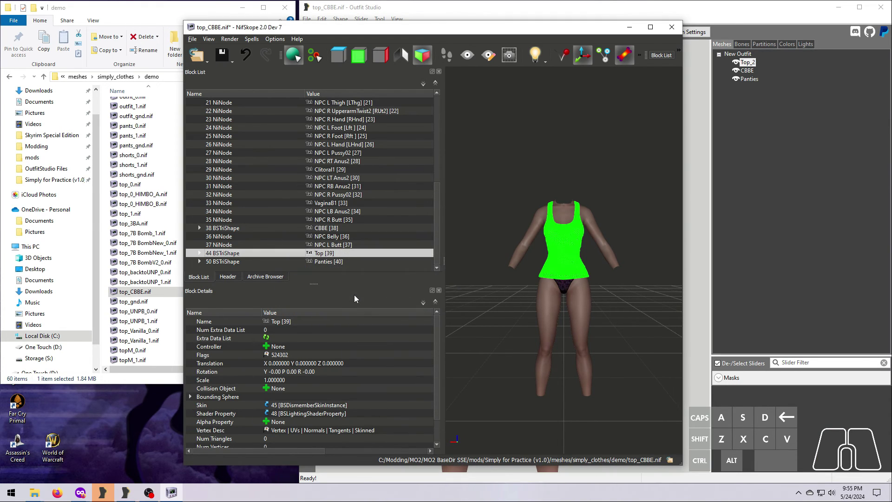
Step: Inspect the Top mesh up close without its selection highlight and save top_CBBE.nif
scroll(551, 315, up, 5)
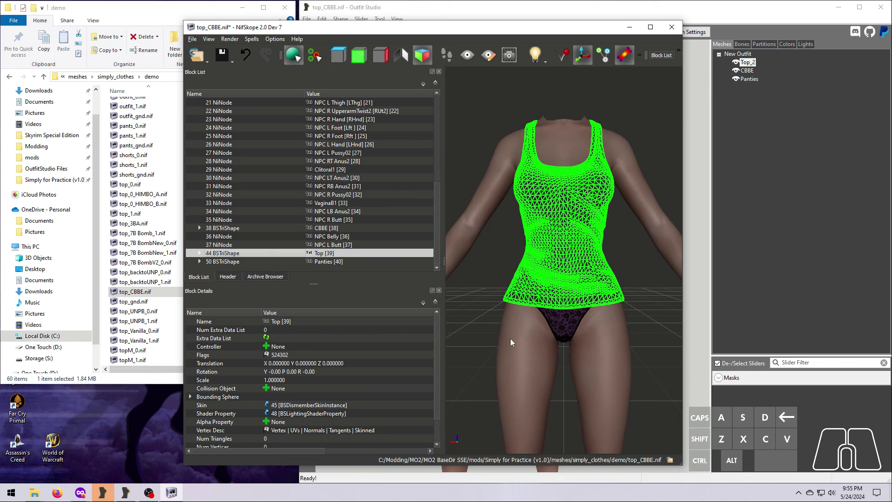
click(474, 334)
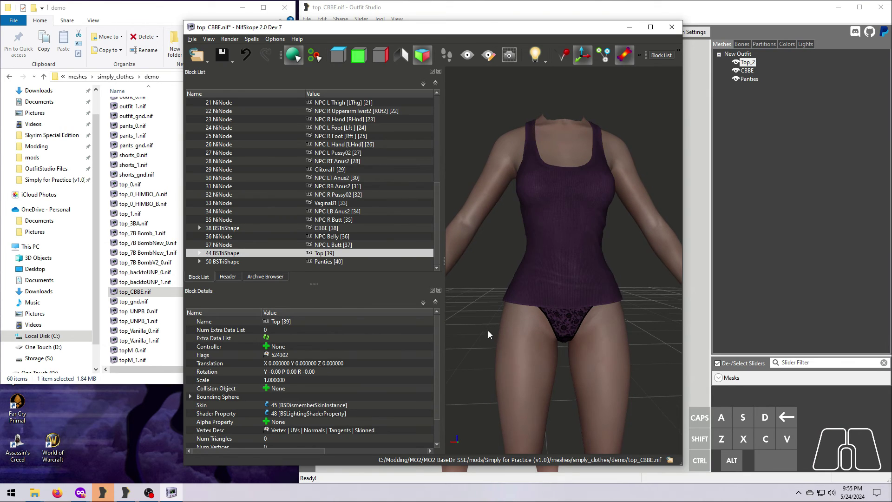
click(192, 39)
click(205, 118)
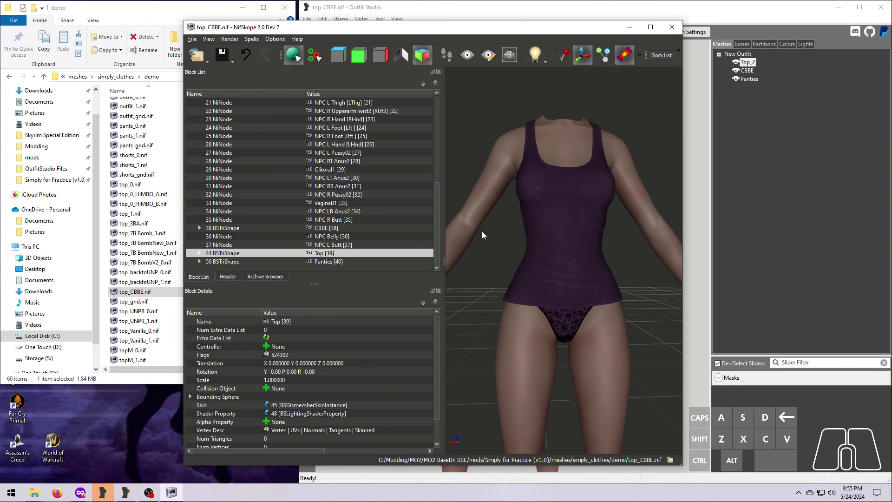